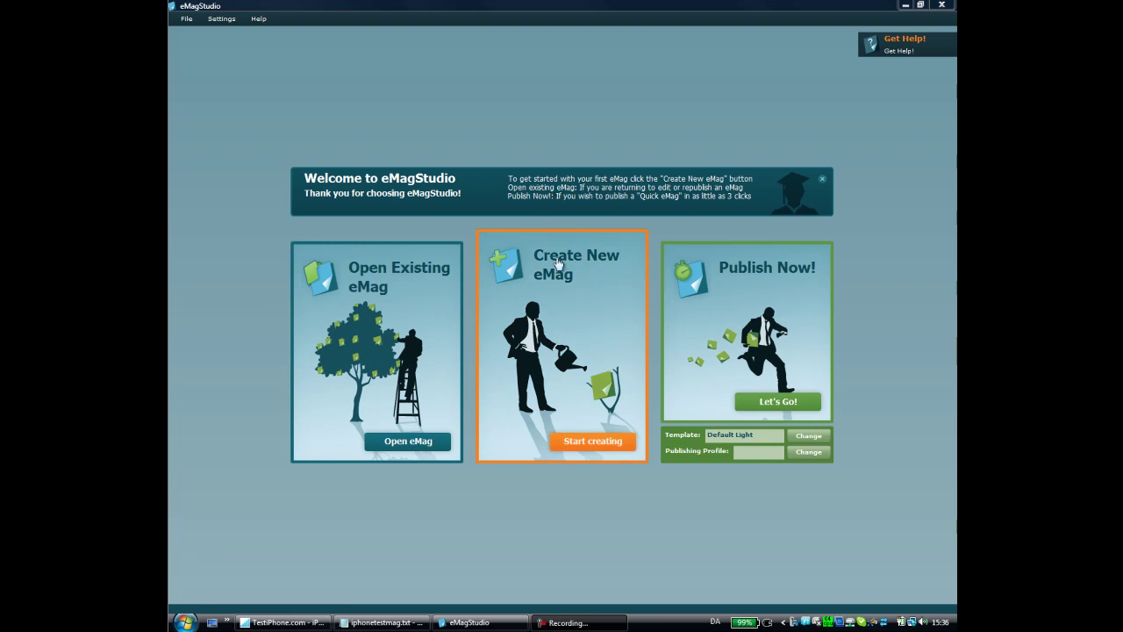
# Step: Create a new eMag from guide become reseller_udkast6.pdf and preview its cover
pyautogui.click(550, 293)
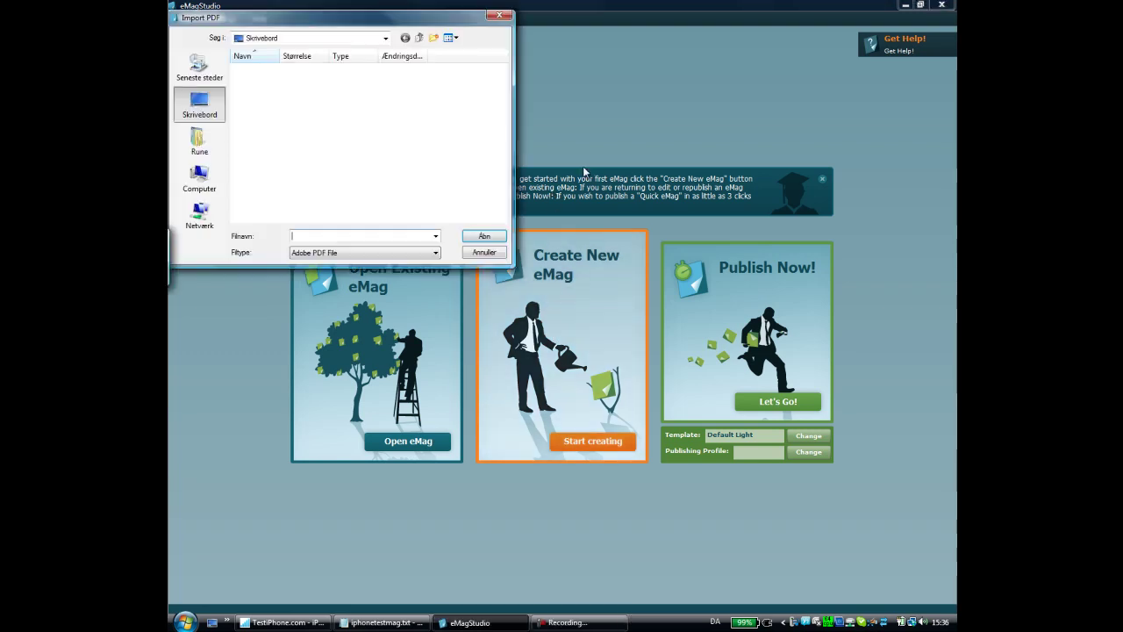
pyautogui.moveTo(503, 99); pyautogui.dragTo(503, 173)
pyautogui.doubleClick(395, 186)
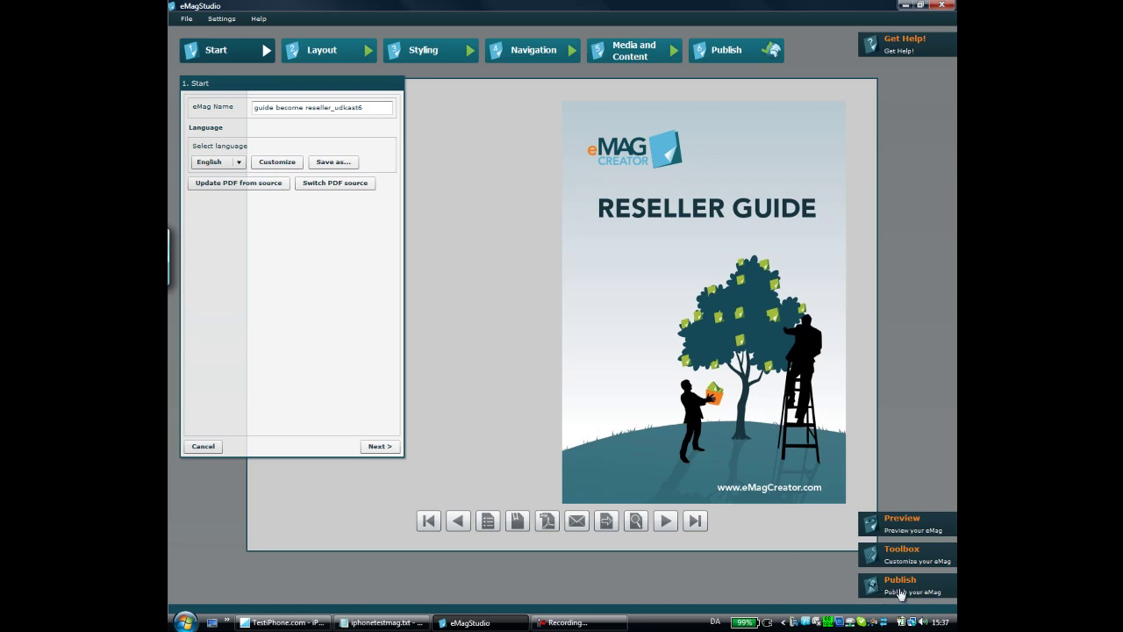
# Step: Start publishing, look through the Online and Offline publishing profiles, then launch the wizard
pyautogui.click(901, 594)
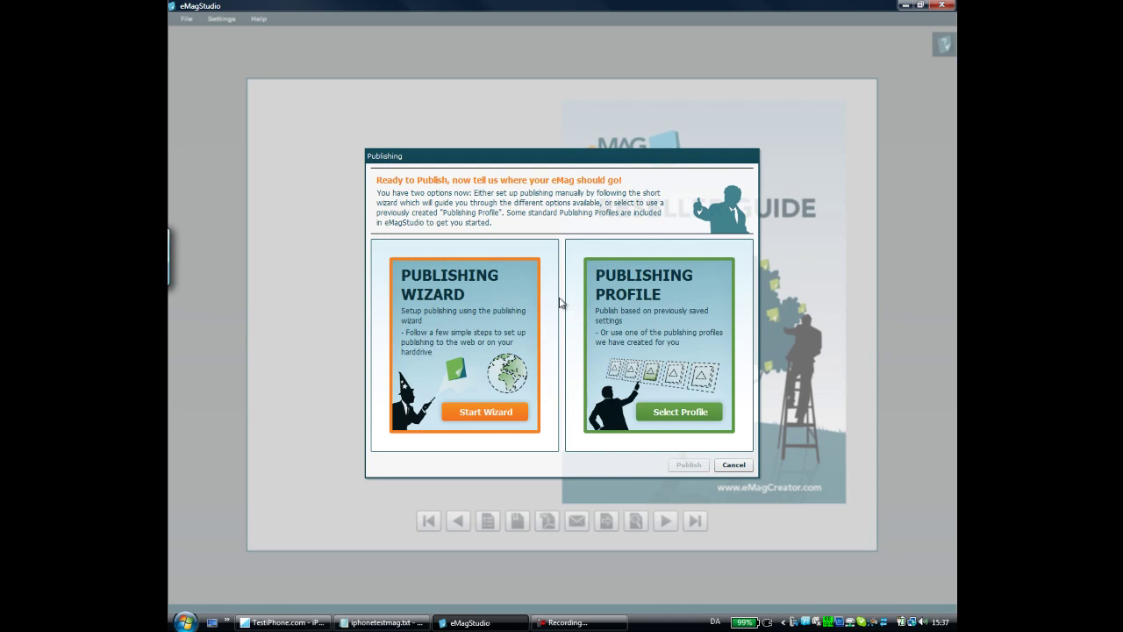
pyautogui.click(664, 332)
pyautogui.click(596, 314)
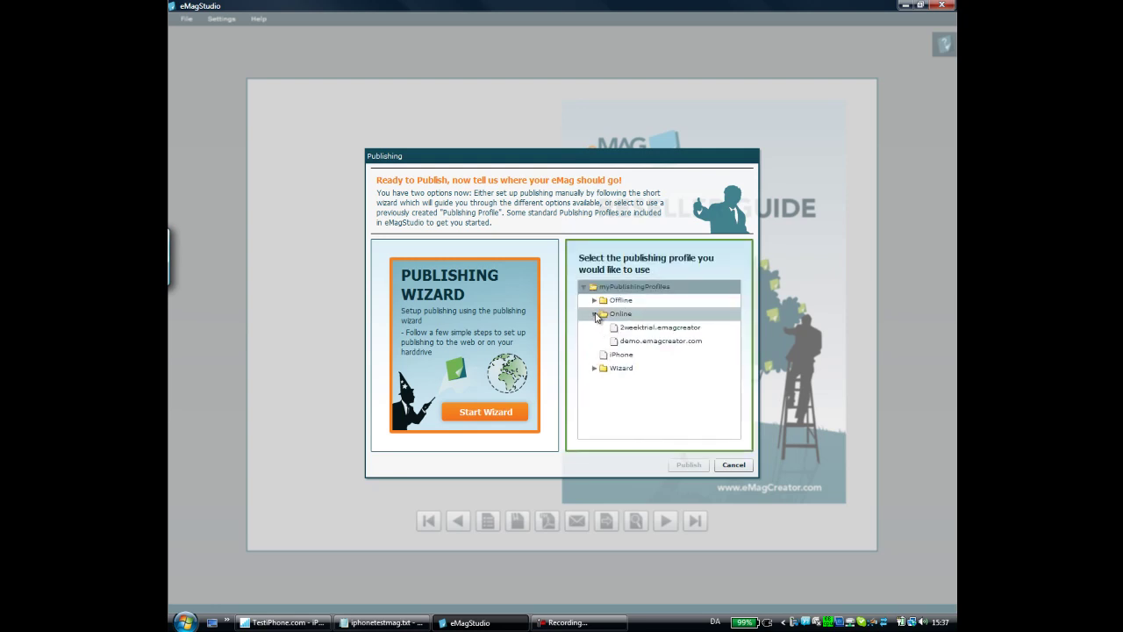
pyautogui.click(594, 301)
pyautogui.click(595, 300)
pyautogui.click(595, 313)
pyautogui.click(469, 318)
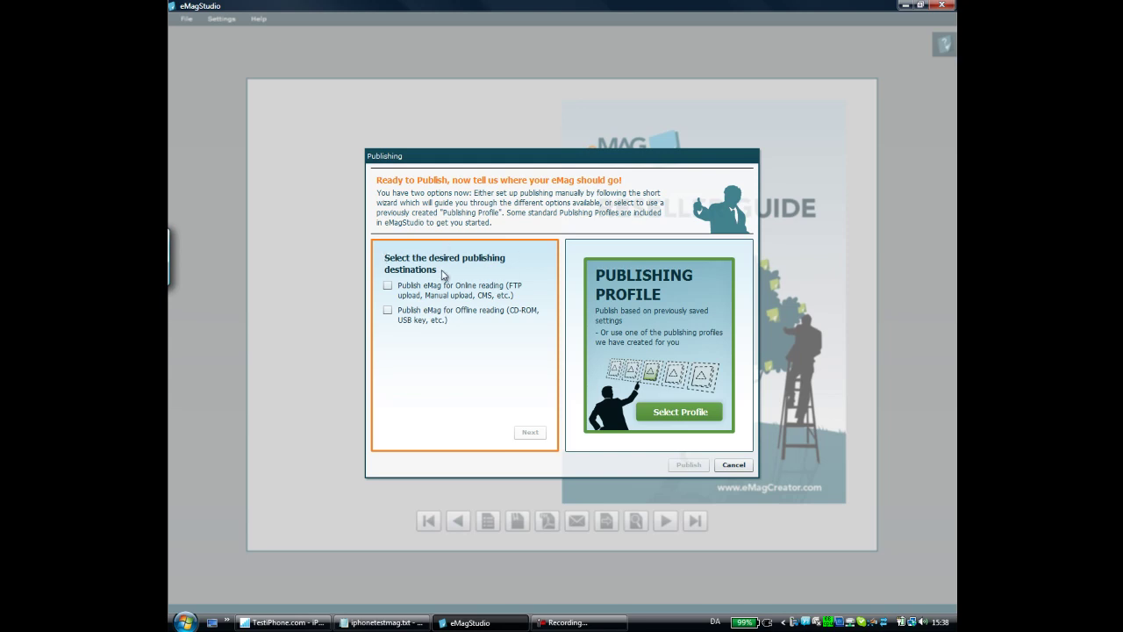
# Step: Publish for online reading via an FTP server with mobile support included
pyautogui.click(388, 286)
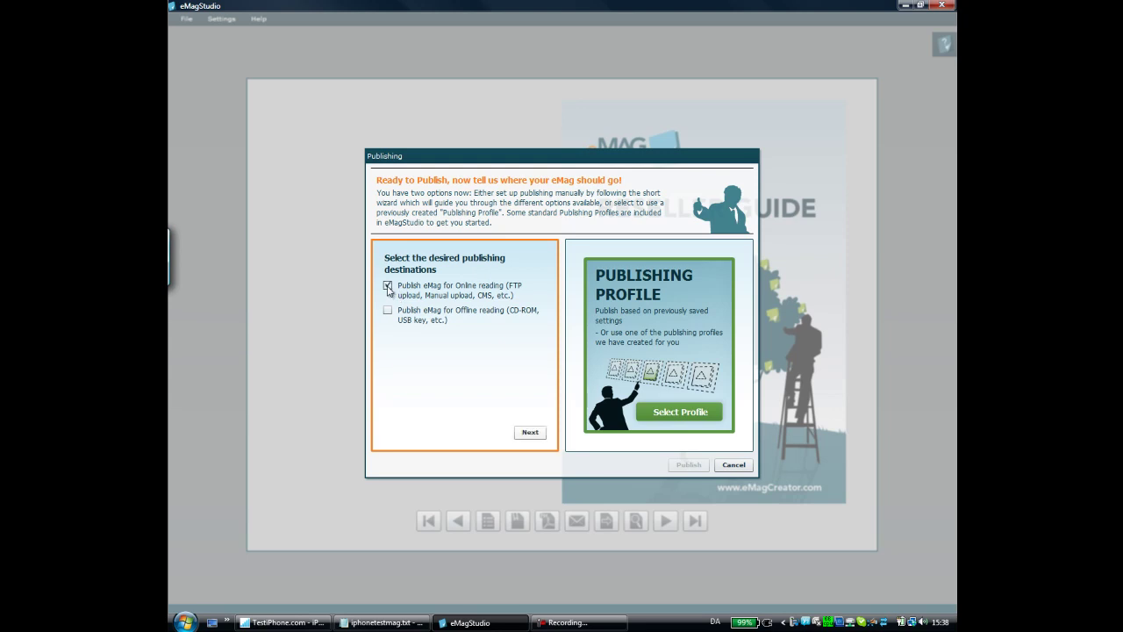
pyautogui.click(530, 434)
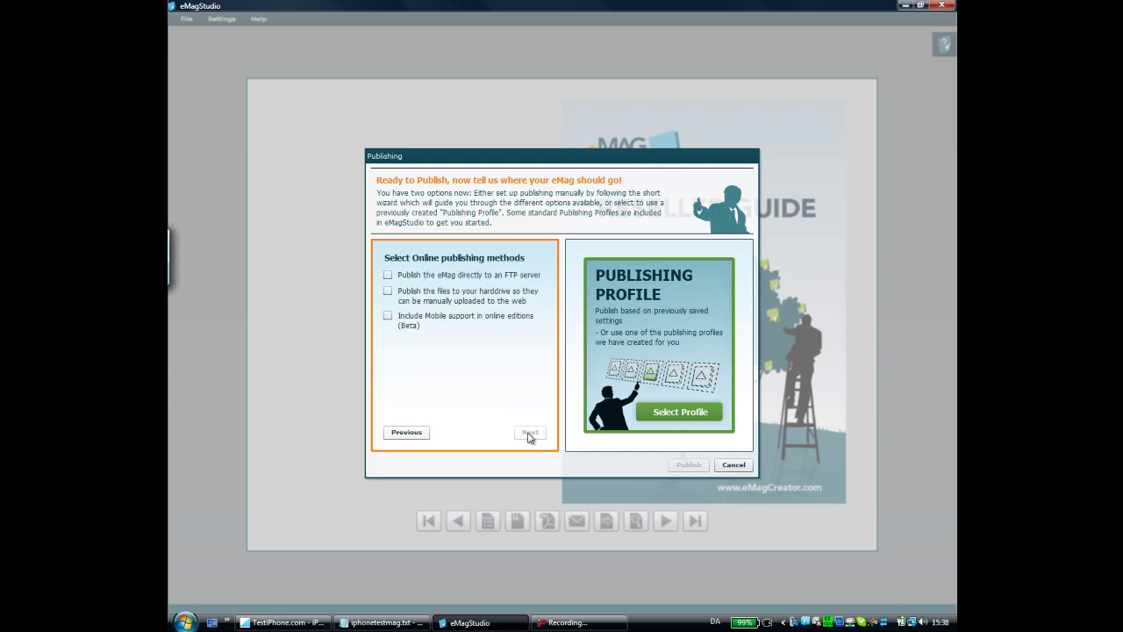
pyautogui.click(387, 275)
pyautogui.moveTo(397, 316); pyautogui.dragTo(424, 325)
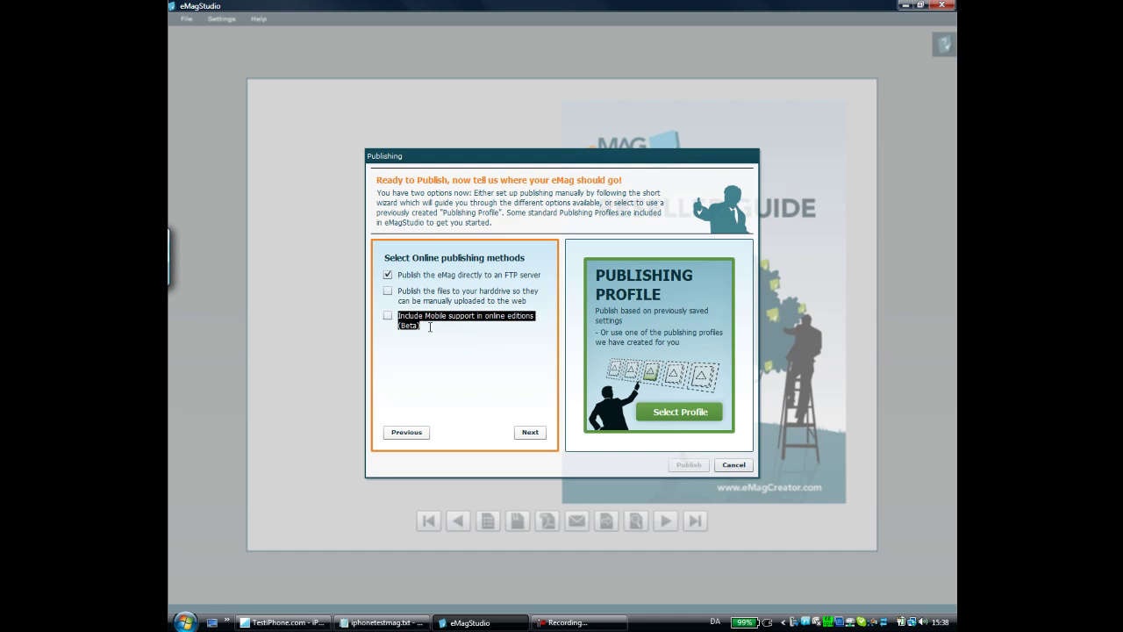
pyautogui.click(448, 327)
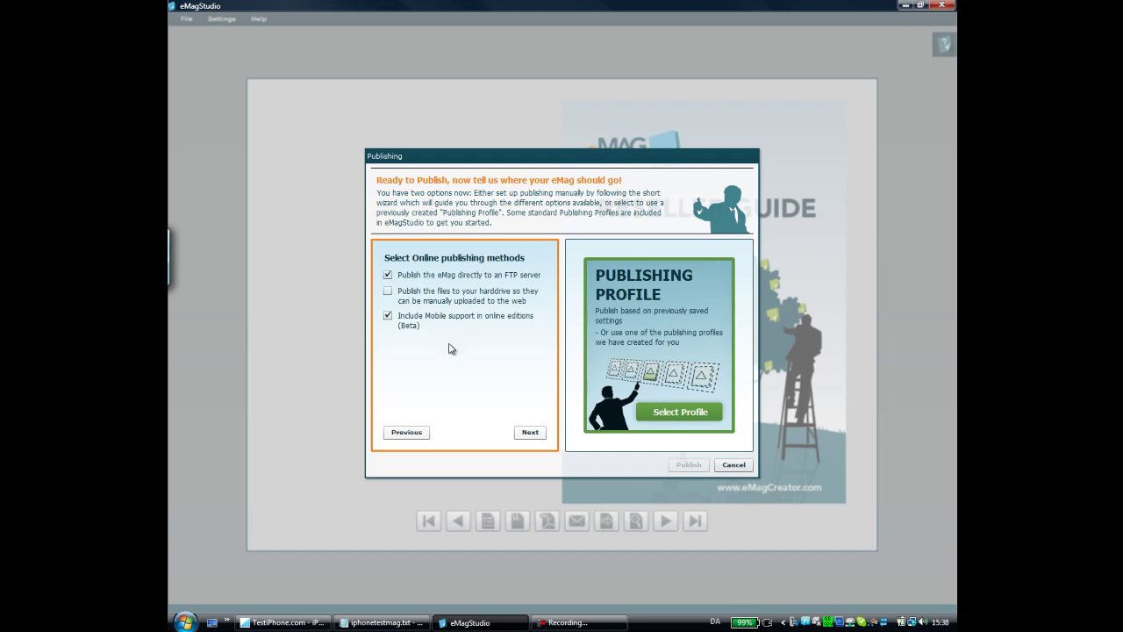
pyautogui.click(531, 434)
pyautogui.click(429, 297)
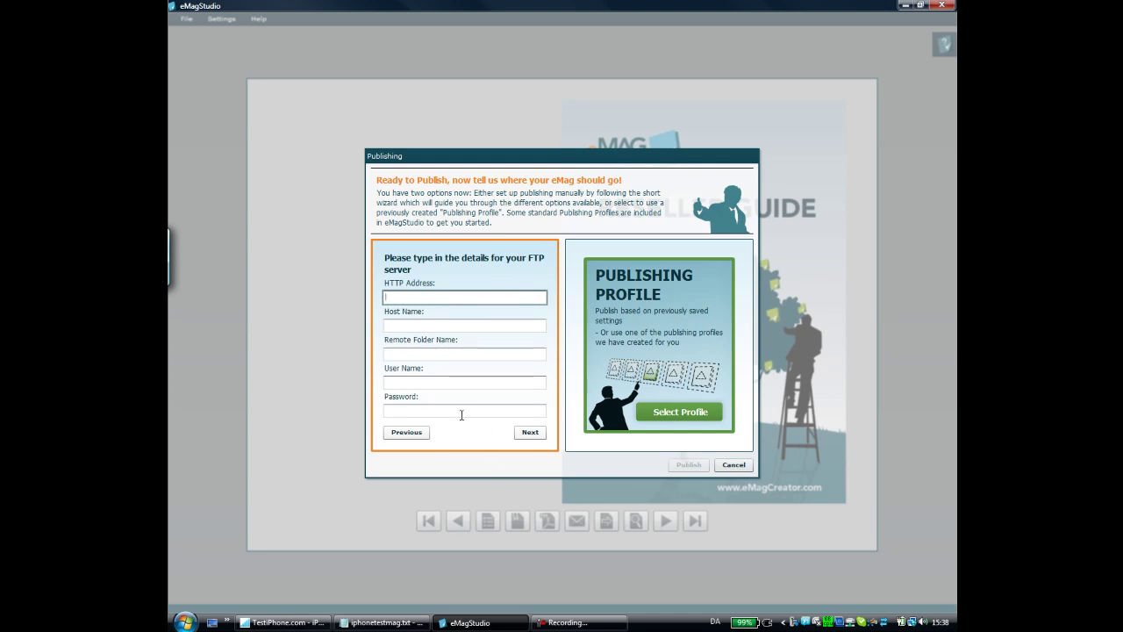
pyautogui.moveTo(374, 628)
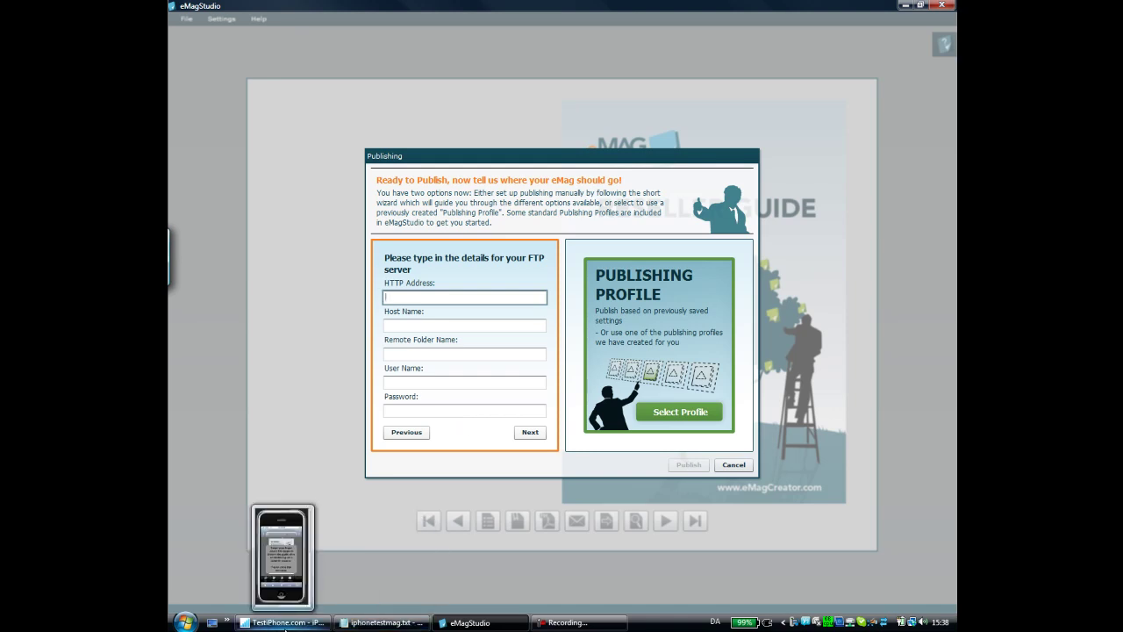
# Step: Bring the TestiPhone.com iPhone Simulator forward and move its window left
pyautogui.click(288, 625)
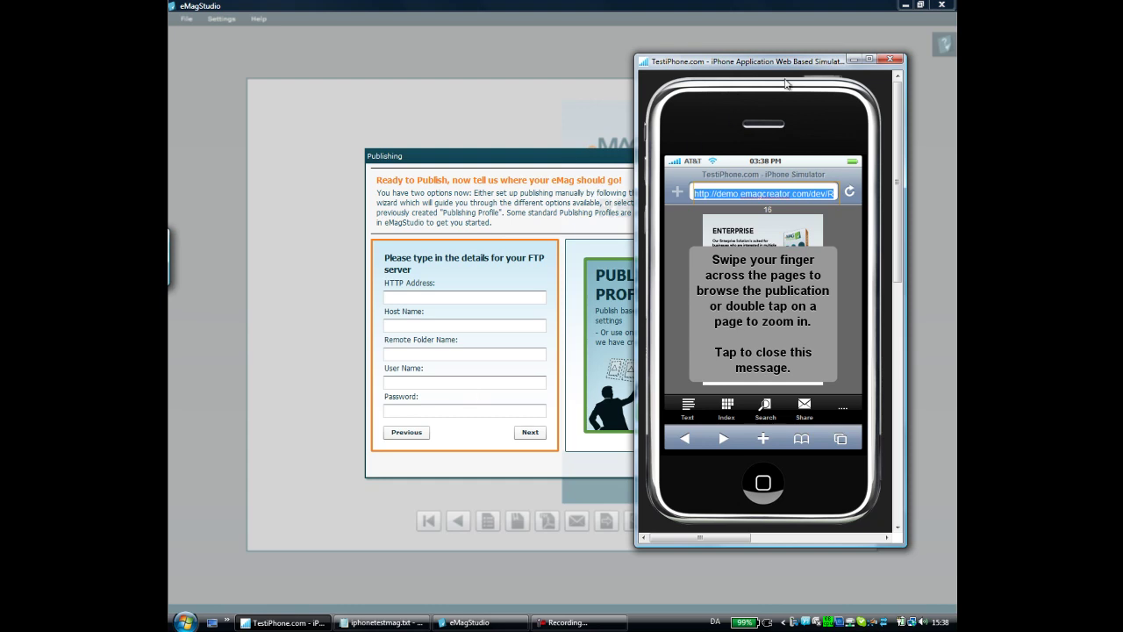
pyautogui.moveTo(795, 66); pyautogui.dragTo(755, 68)
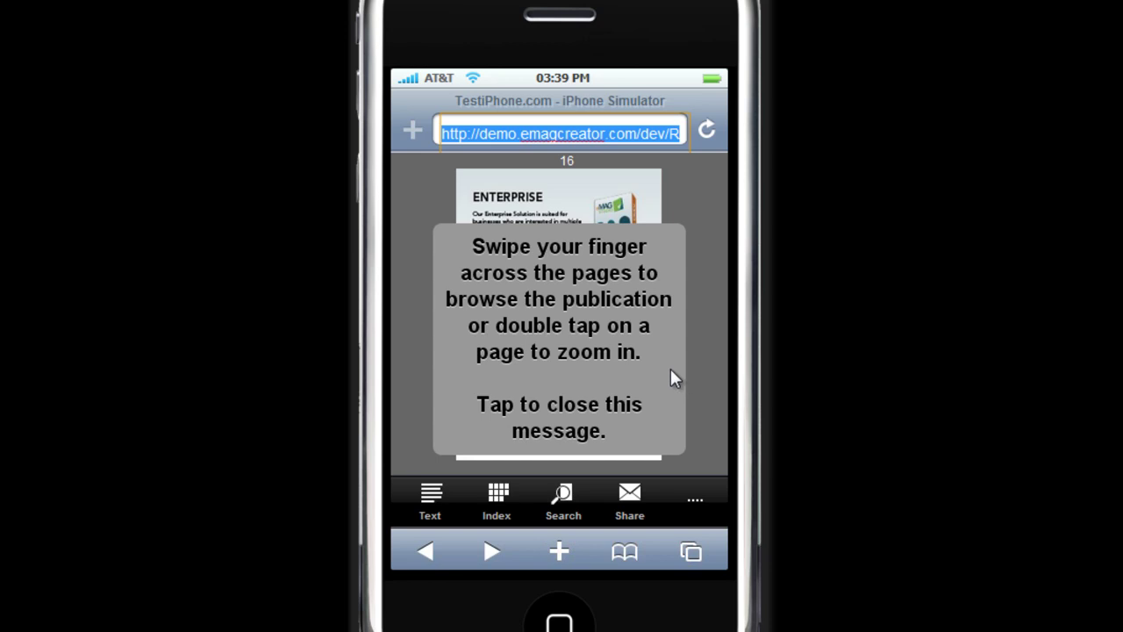
# Step: Dismiss the swipe message and page back from page 16 to page 7
pyautogui.click(672, 371)
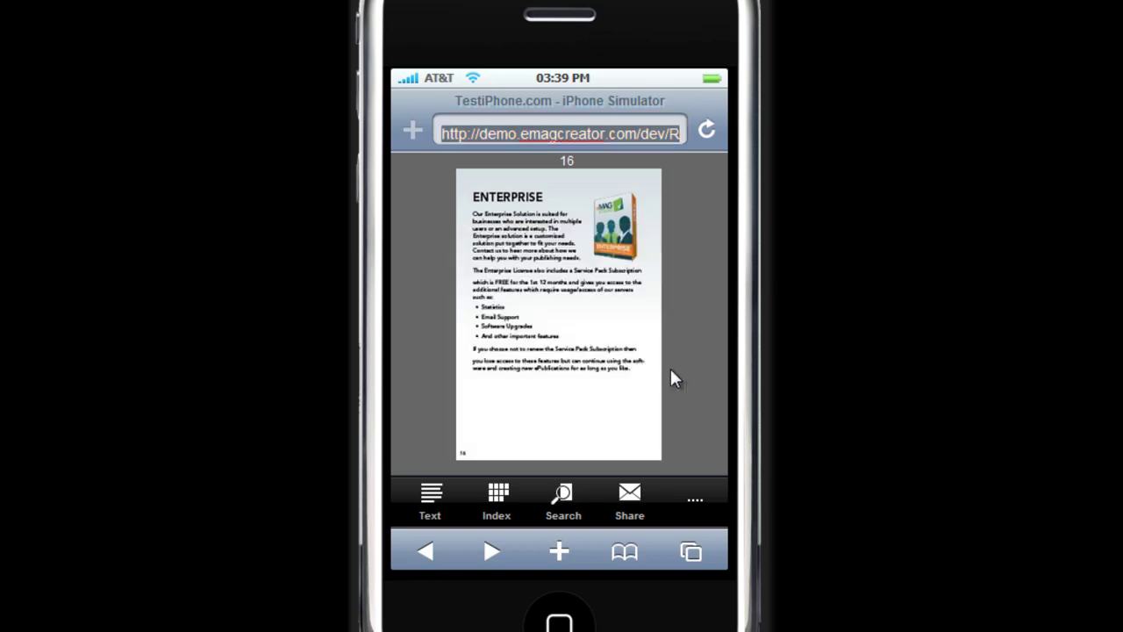
pyautogui.moveTo(496, 338); pyautogui.dragTo(756, 356)
pyautogui.moveTo(494, 358); pyautogui.dragTo(727, 388)
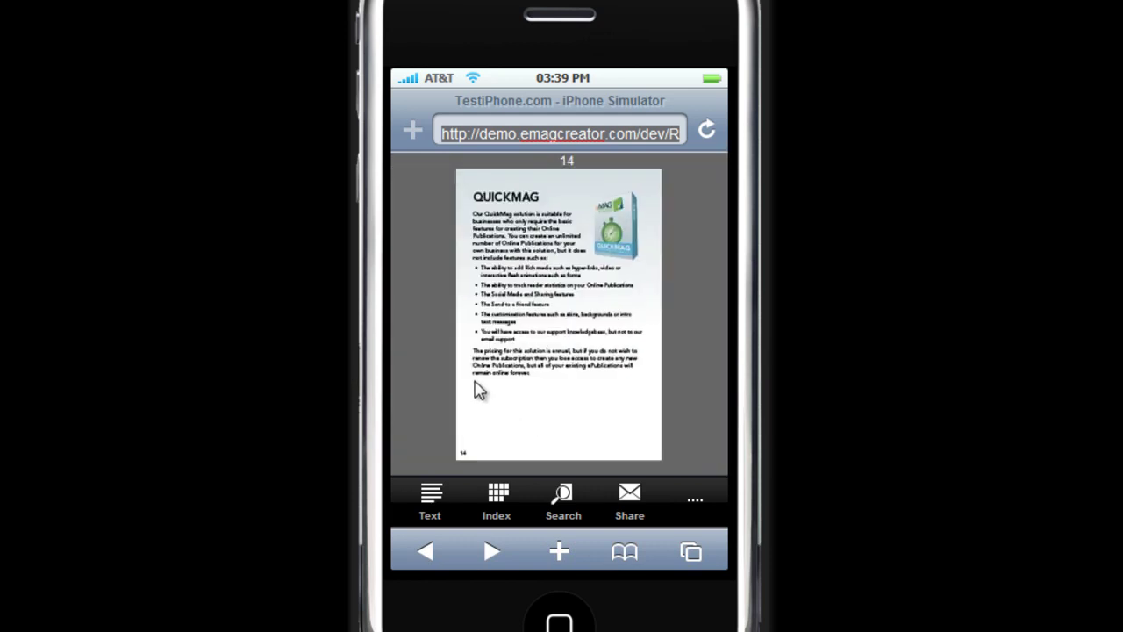
pyautogui.moveTo(485, 397); pyautogui.dragTo(677, 394)
pyautogui.moveTo(488, 361); pyautogui.dragTo(623, 371)
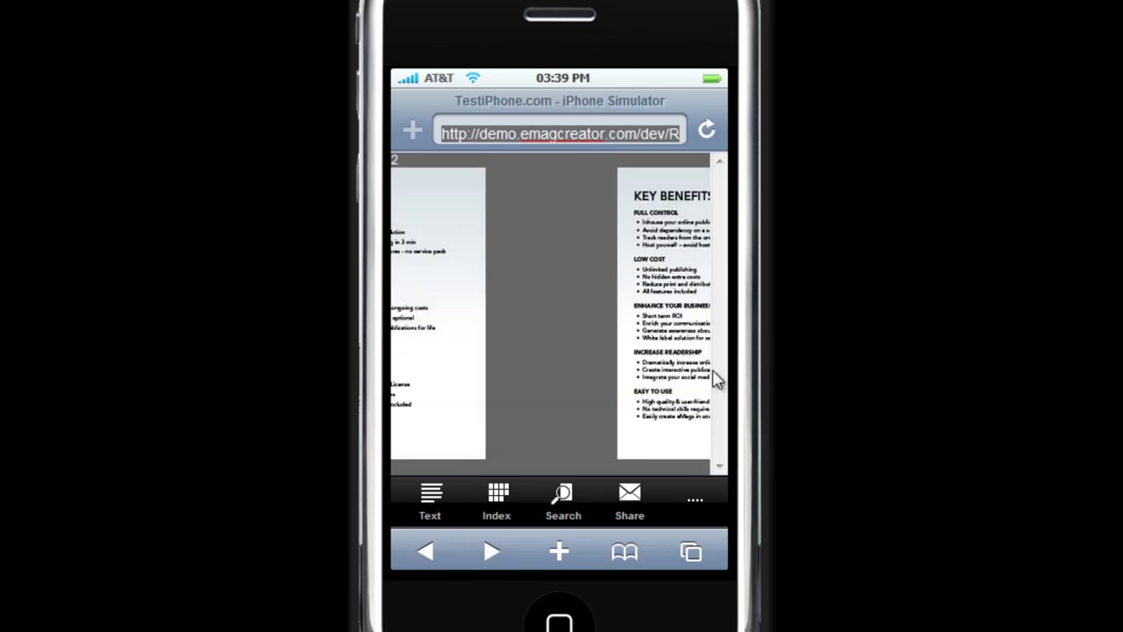
pyautogui.moveTo(491, 362); pyautogui.dragTo(711, 394)
pyautogui.moveTo(476, 355); pyautogui.dragTo(671, 387)
pyautogui.moveTo(494, 354); pyautogui.dragTo(652, 363)
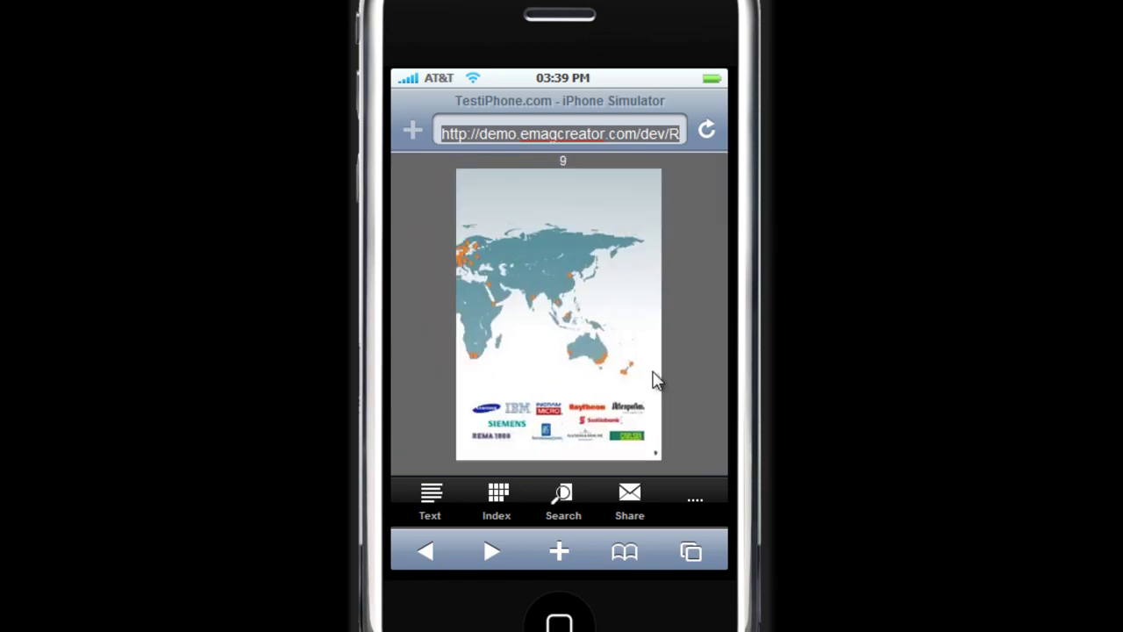
pyautogui.moveTo(509, 364); pyautogui.dragTo(693, 365)
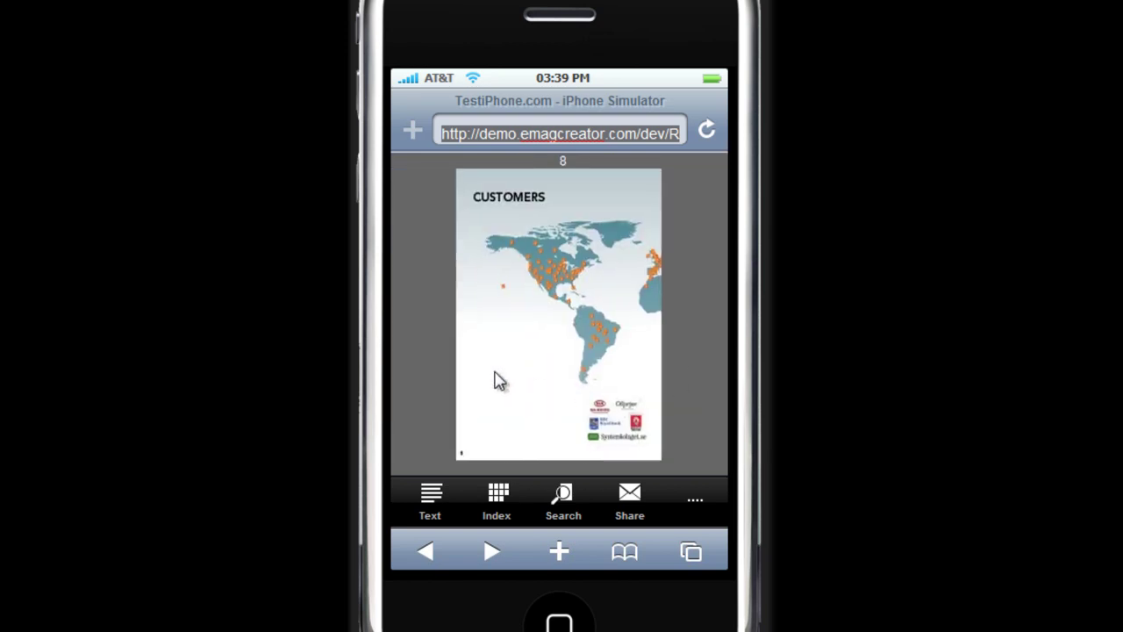
pyautogui.moveTo(483, 362); pyautogui.dragTo(692, 370)
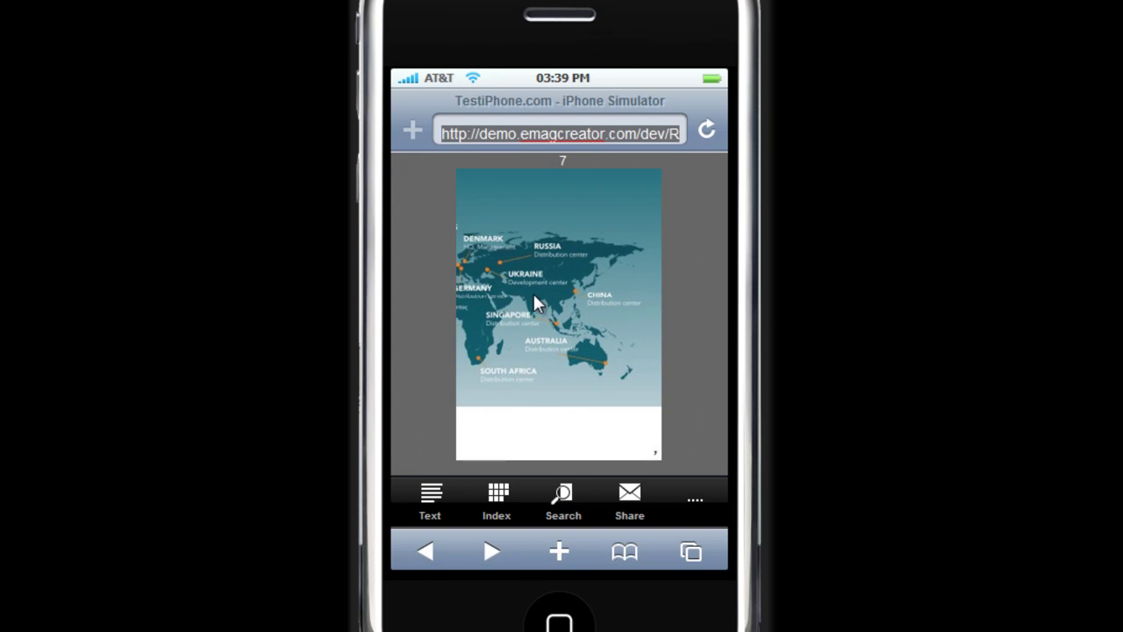
# Step: Zoom into page 7's world map and pan to Ukraine and Russia
pyautogui.doubleClick(533, 291)
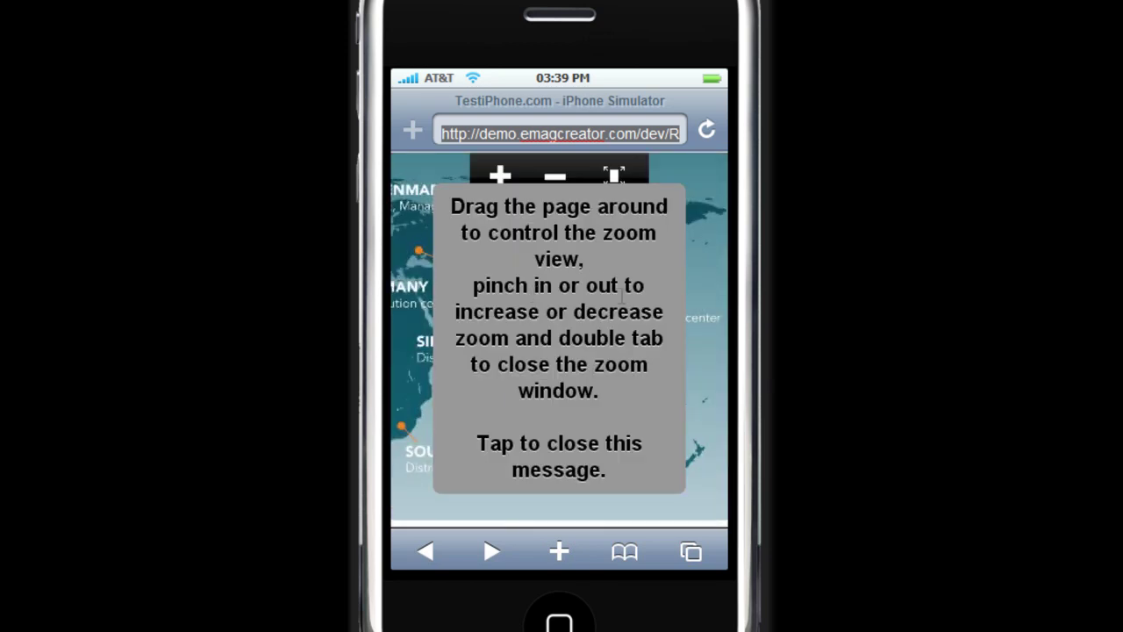
pyautogui.click(416, 316)
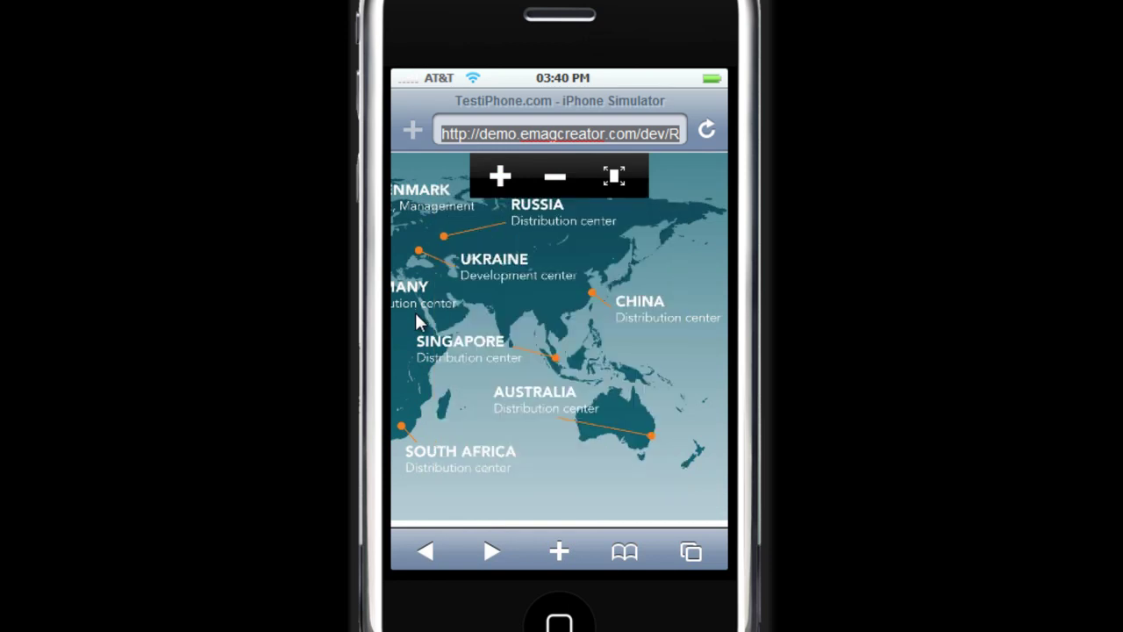
pyautogui.moveTo(467, 292); pyautogui.dragTo(498, 329)
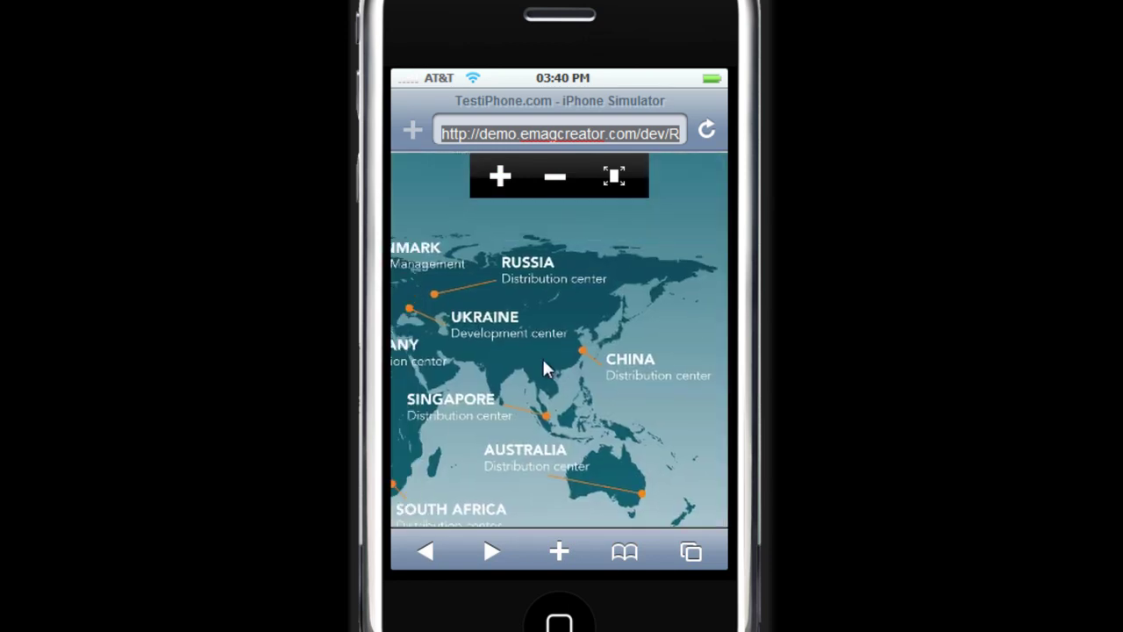
pyautogui.click(500, 181)
pyautogui.click(499, 181)
pyautogui.moveTo(434, 274); pyautogui.dragTo(577, 353)
# Step: Zoom back out to fit page 7, then page back to page 5
pyautogui.click(555, 180)
pyautogui.click(556, 181)
pyautogui.click(614, 178)
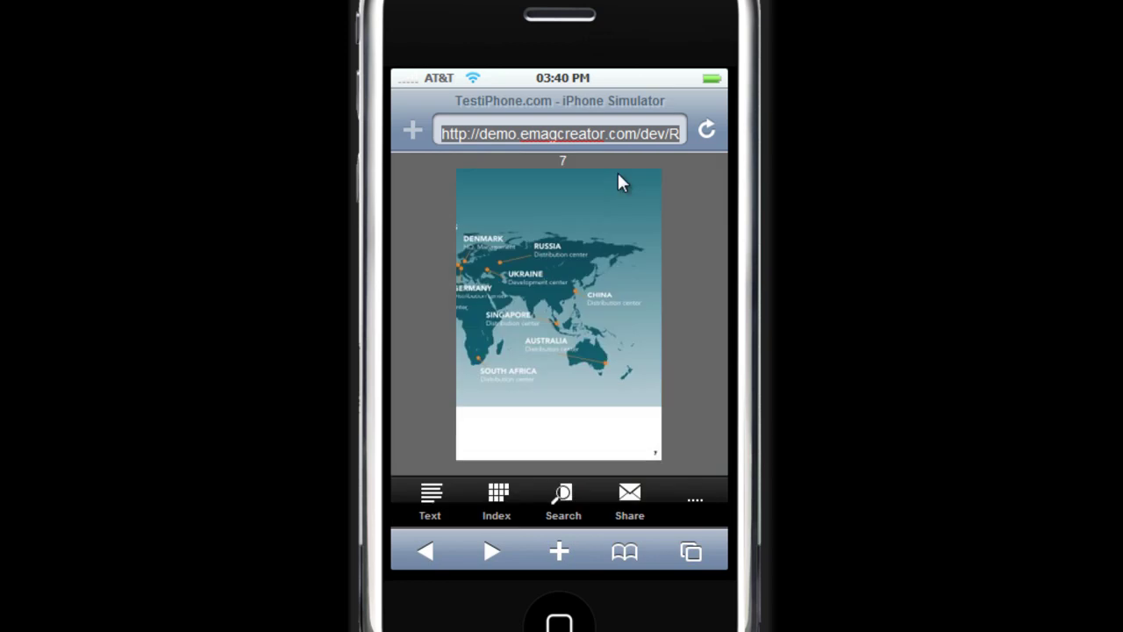
pyautogui.moveTo(546, 298); pyautogui.dragTo(653, 303)
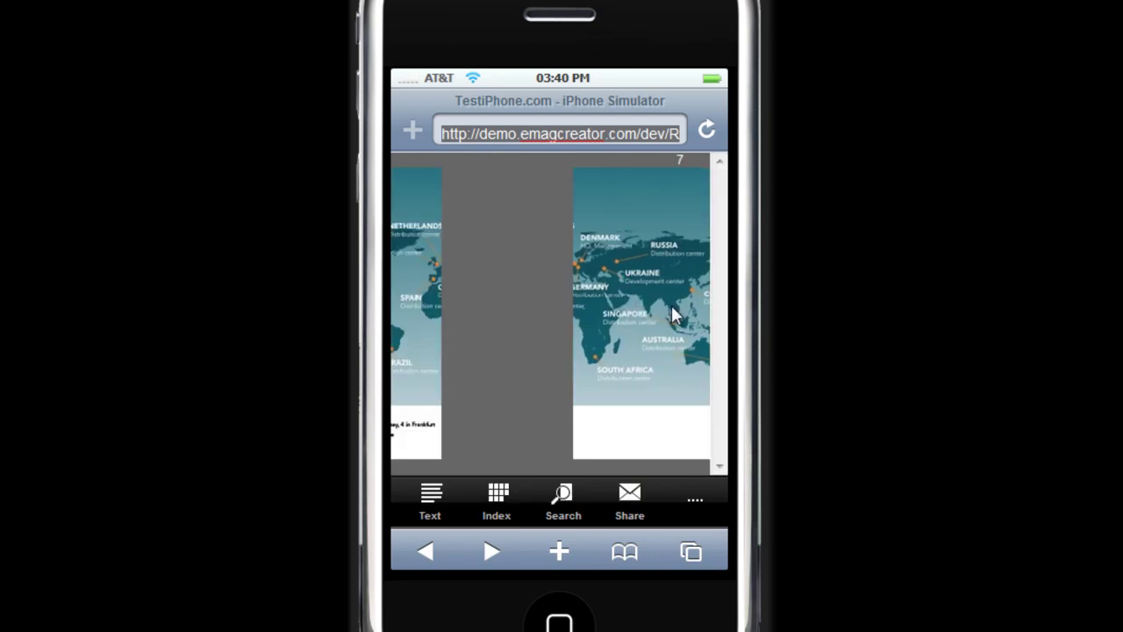
pyautogui.moveTo(488, 296); pyautogui.dragTo(677, 302)
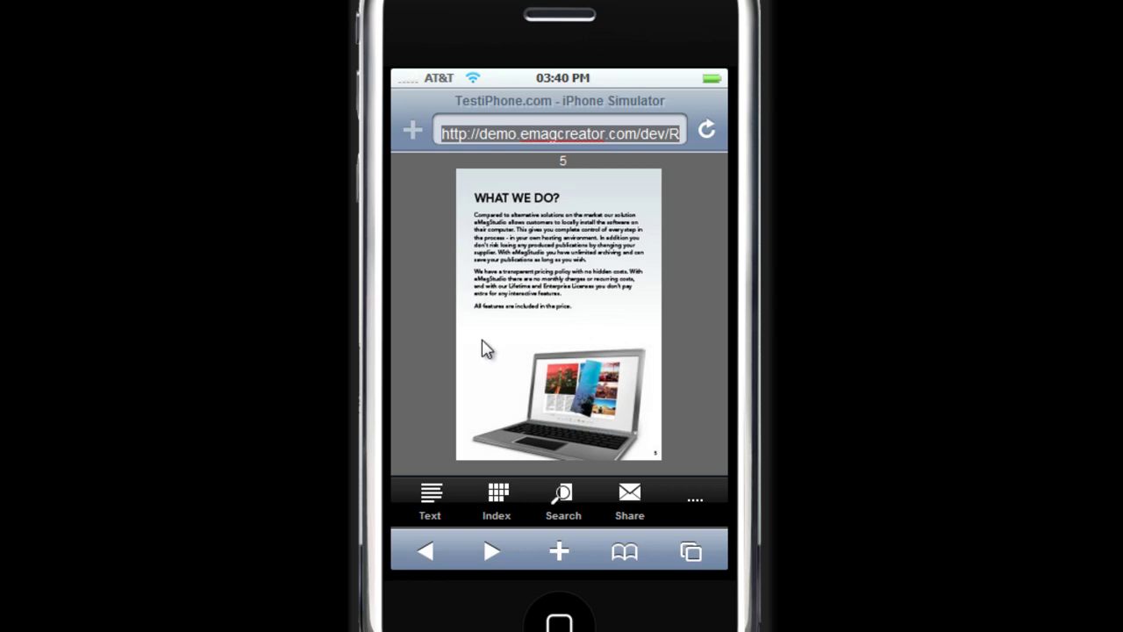
# Step: View page 5 as plain text, scroll through it, then return to the page image
pyautogui.click(430, 500)
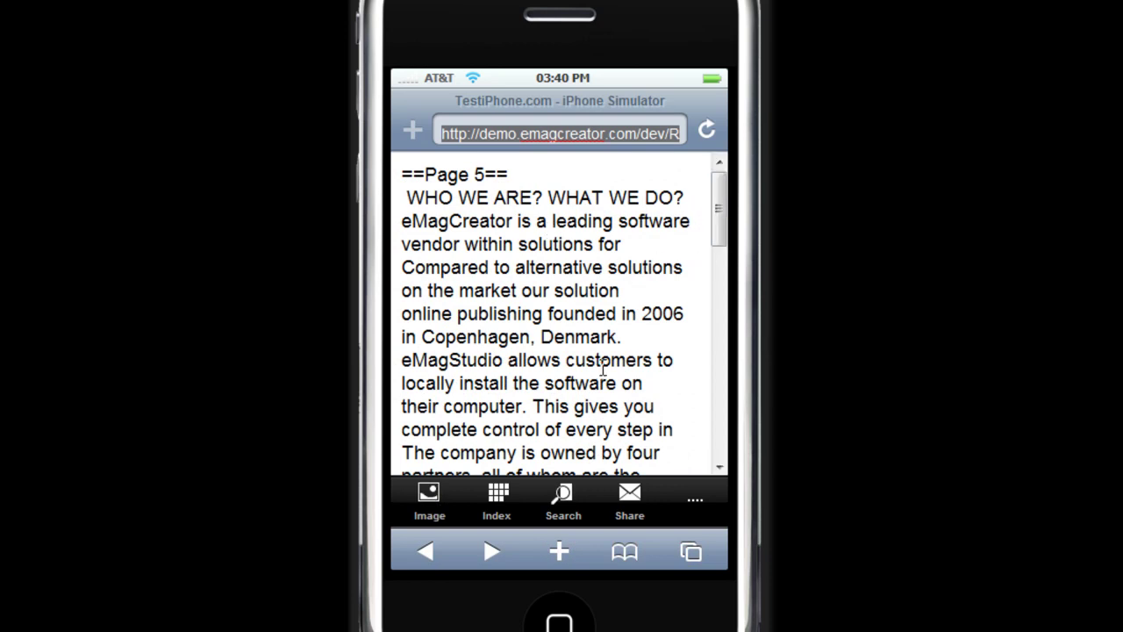
pyautogui.scroll(-5, 599, 343)
pyautogui.scroll(-5, 569, 417)
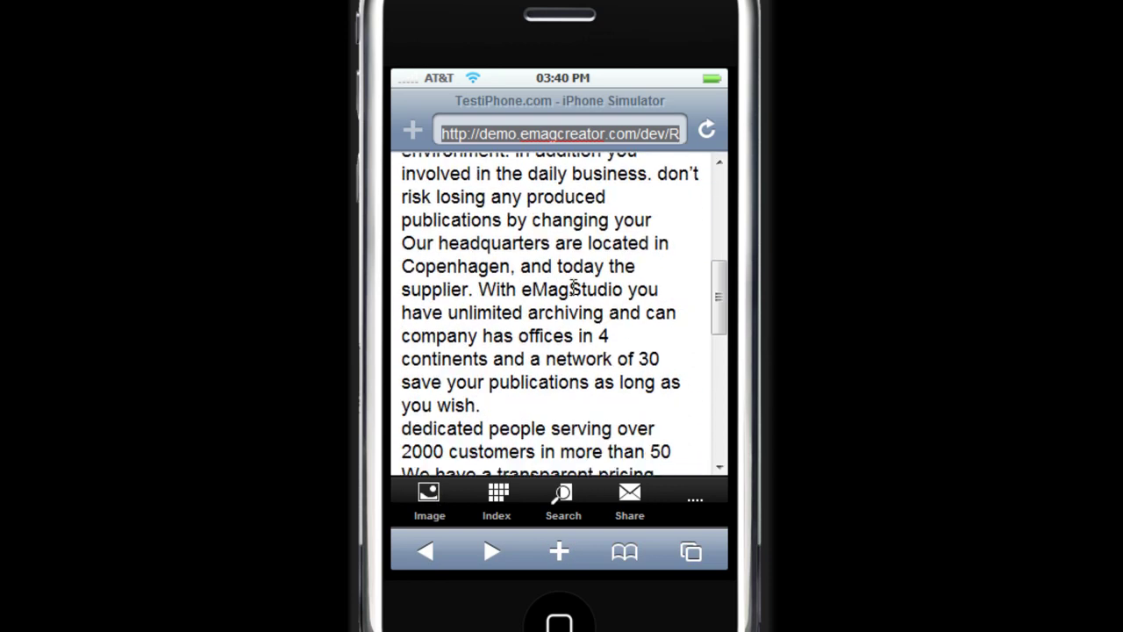
pyautogui.scroll(-5, 575, 436)
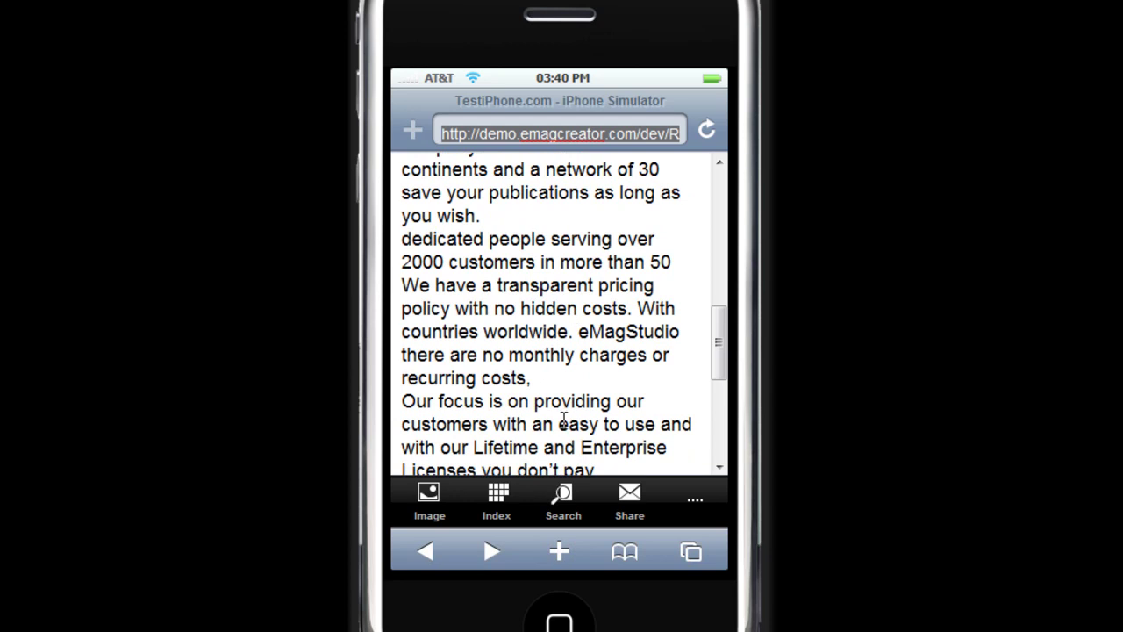
pyautogui.moveTo(722, 372)
pyautogui.mouseDown()
pyautogui.moveTo(717, 213)
pyautogui.moveTo(718, 369)
pyautogui.mouseUp()
pyautogui.scroll(5, 694, 328)
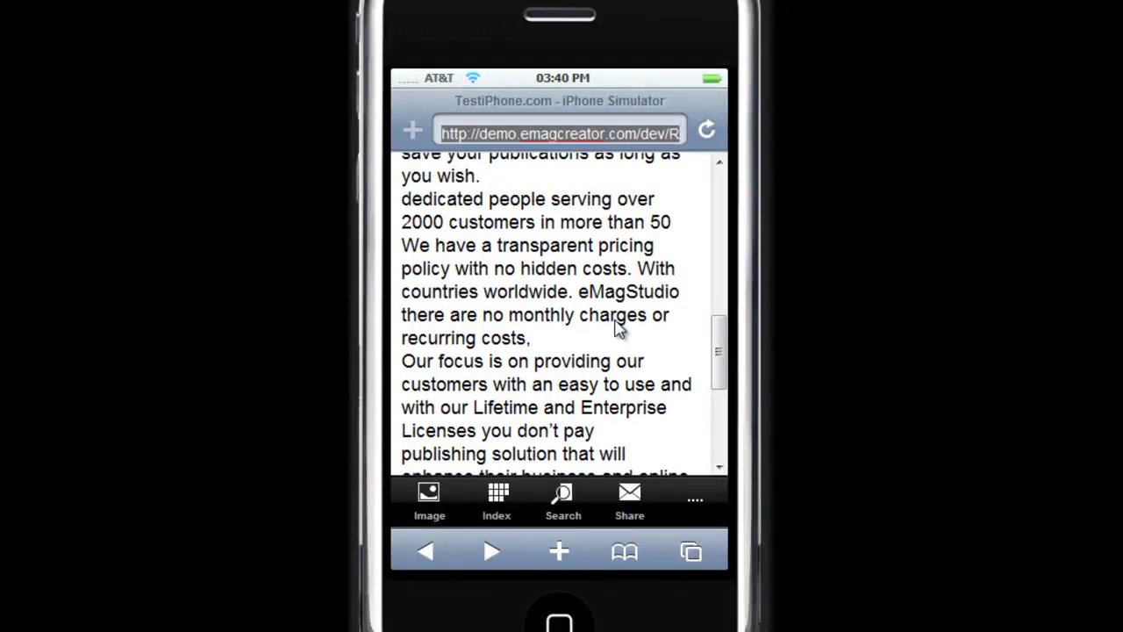
pyautogui.scroll(6, 558, 231)
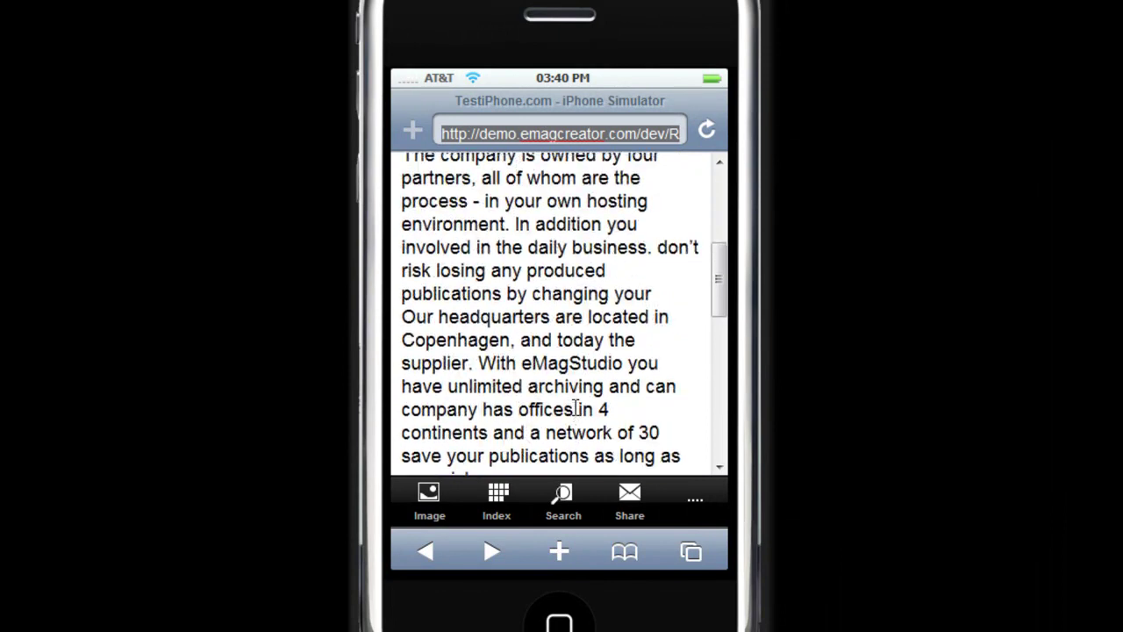
pyautogui.scroll(5, 547, 263)
pyautogui.scroll(4, 529, 241)
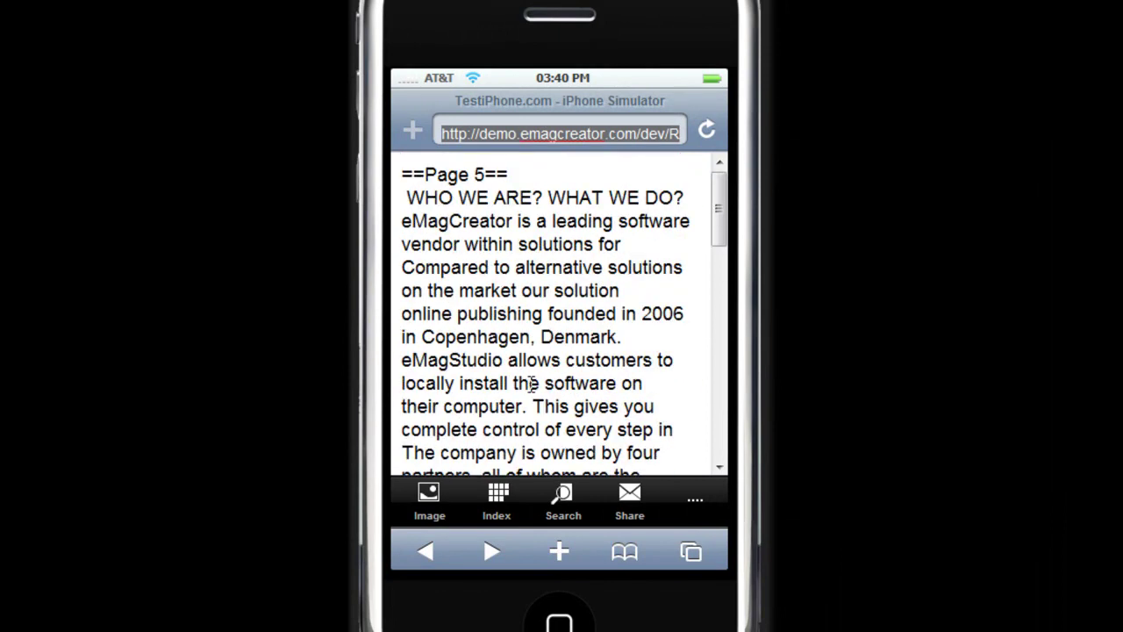
pyautogui.click(428, 496)
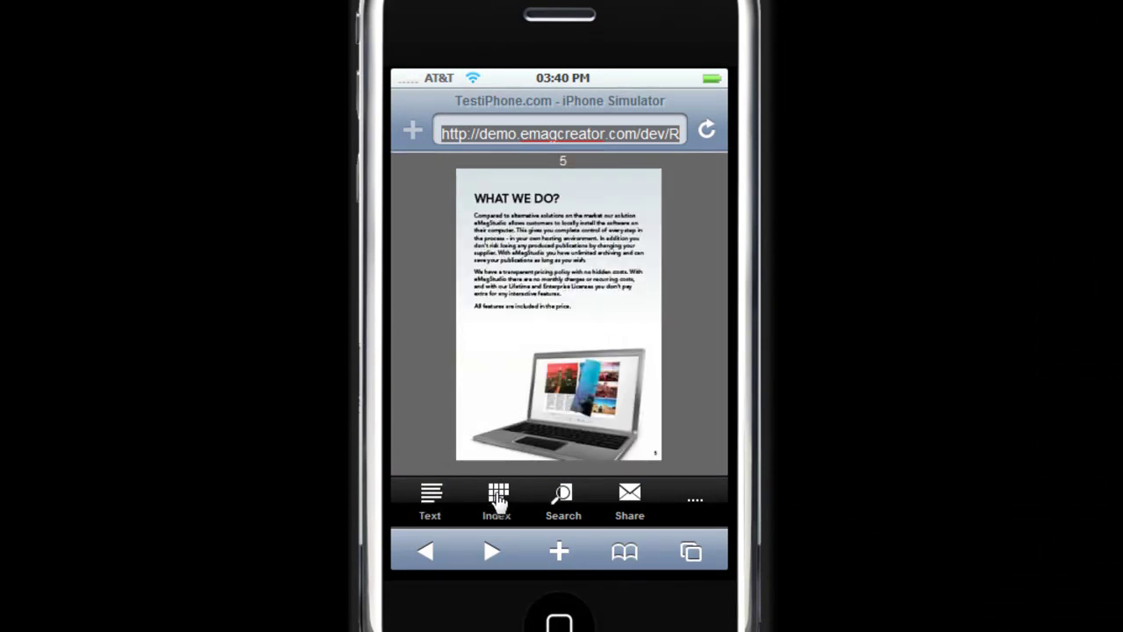
# Step: Use the thumbnail index to jump to page 11
pyautogui.click(498, 498)
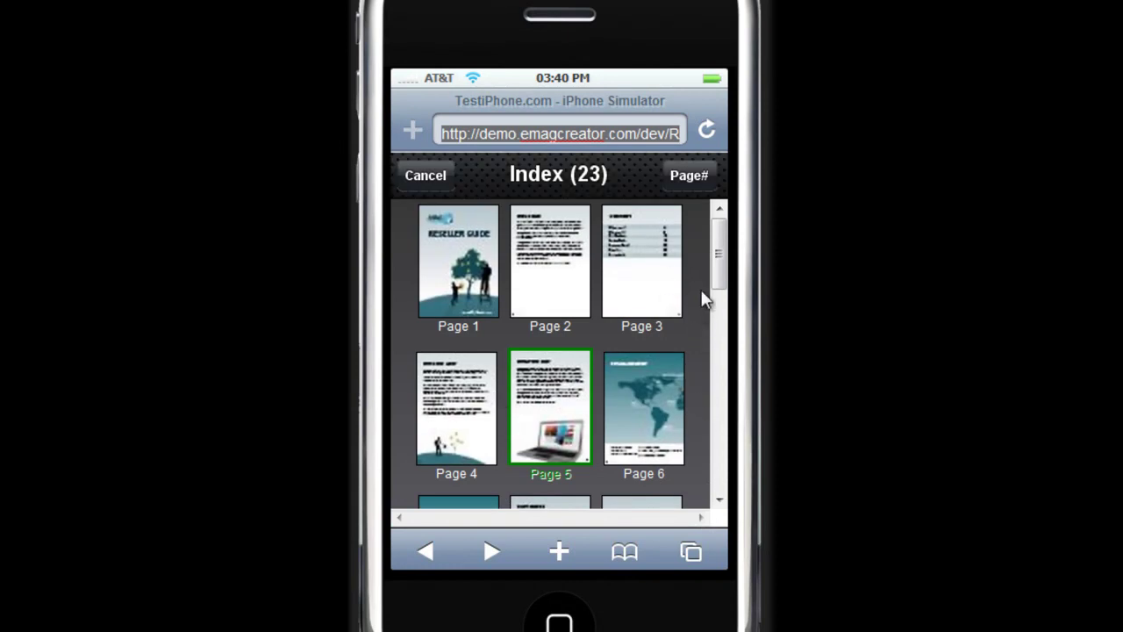
pyautogui.scroll(-5, 723, 342)
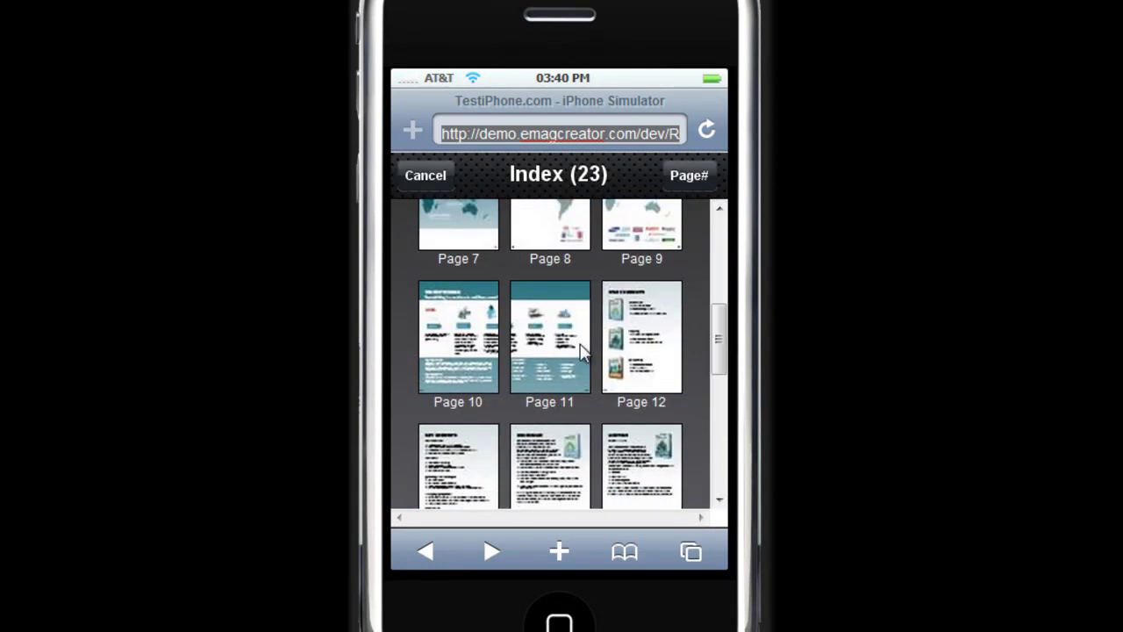
pyautogui.click(564, 363)
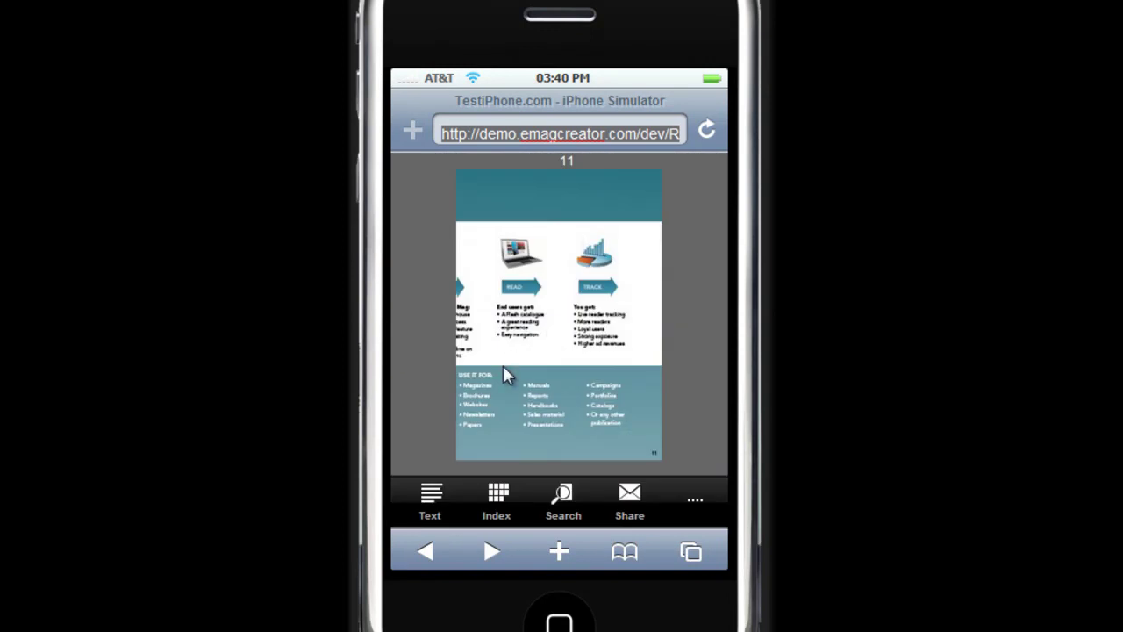
# Step: Search the eMag for 'emags'
pyautogui.click(564, 497)
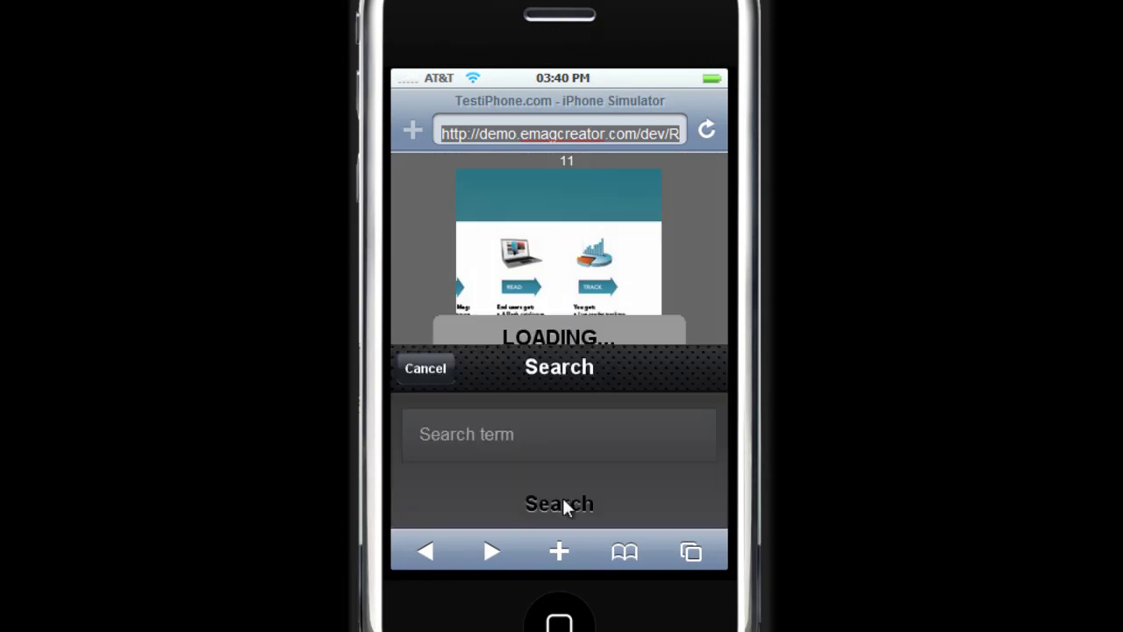
pyautogui.click(521, 244)
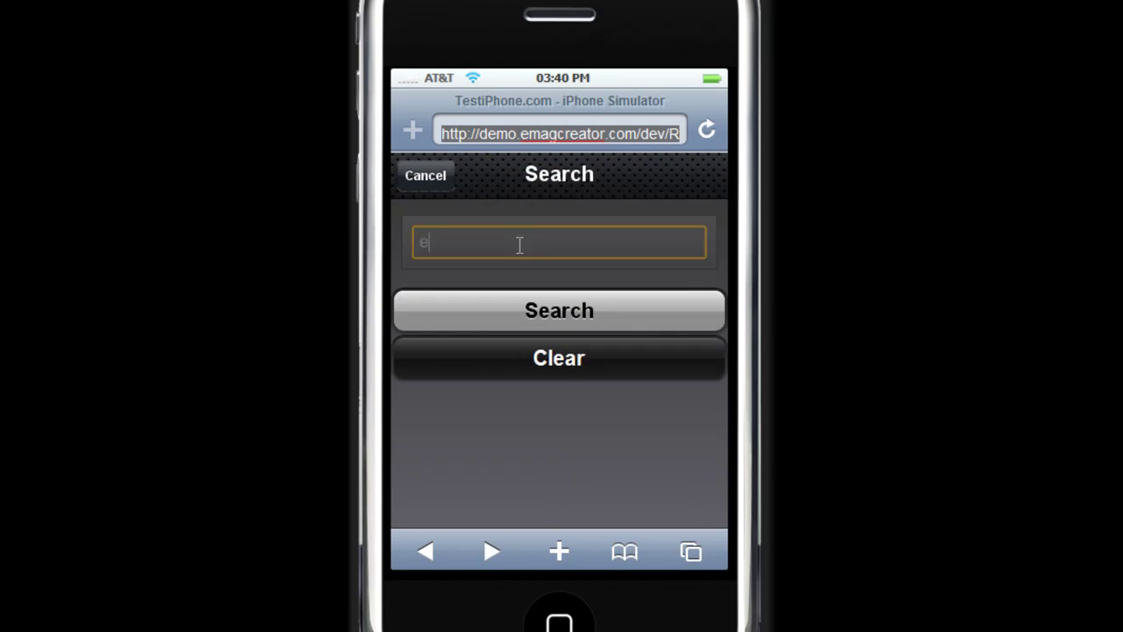
pyautogui.write('emagstudio')
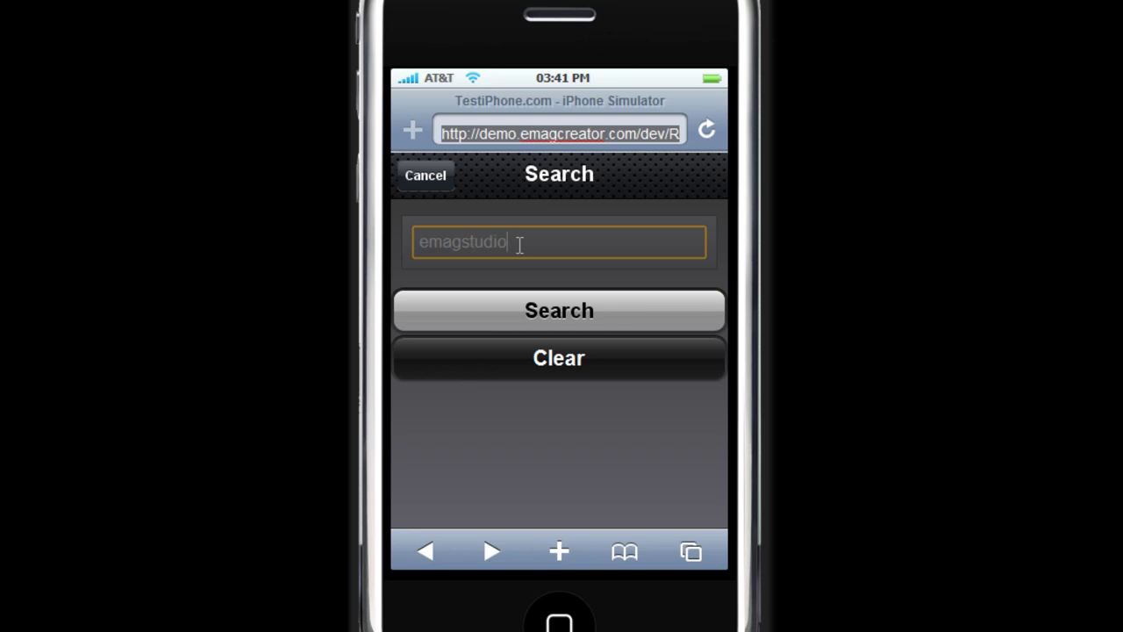
pyautogui.click(525, 313)
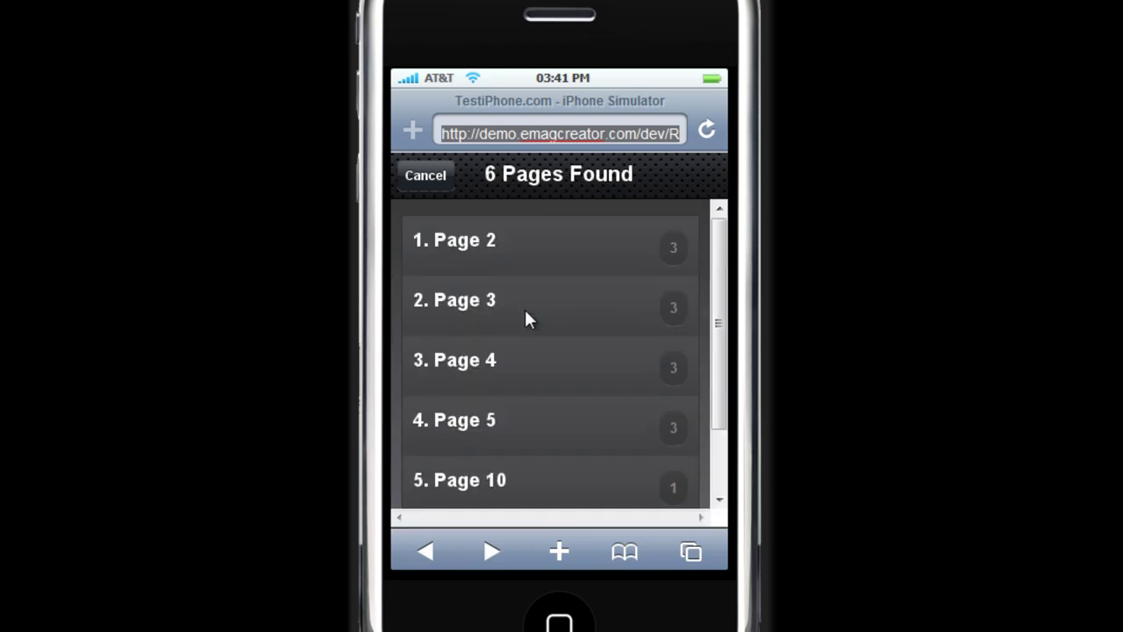
pyautogui.moveTo(721, 263); pyautogui.dragTo(730, 384)
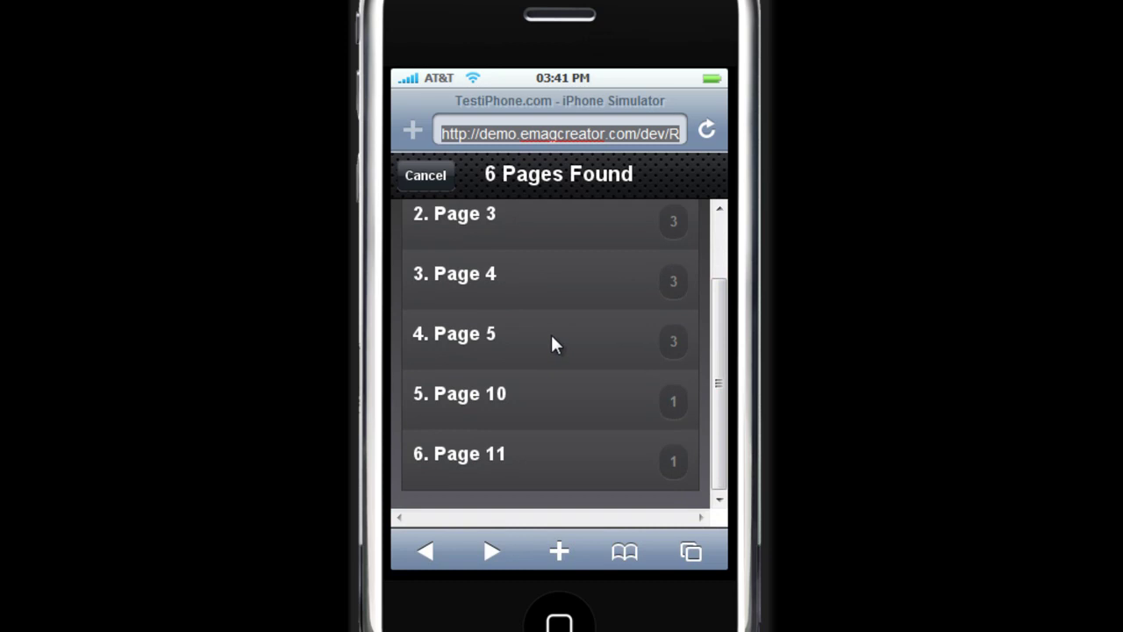
# Step: Open the page 5 search result and show it as the page image
pyautogui.click(550, 335)
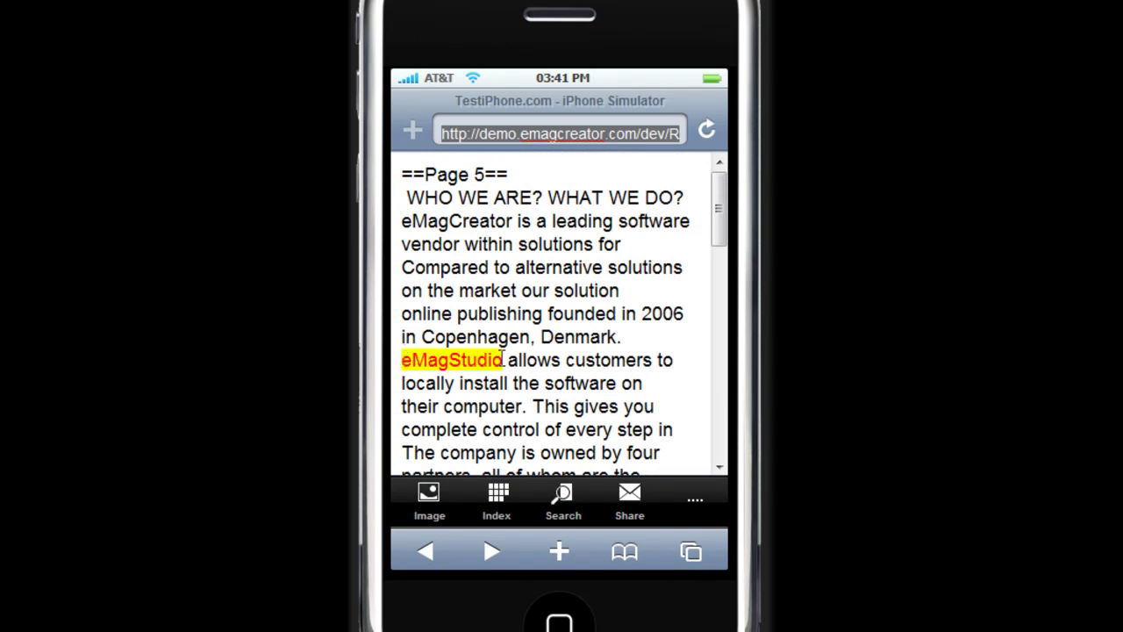
pyautogui.scroll(-5, 642, 228)
pyautogui.scroll(5, 642, 228)
pyautogui.click(431, 500)
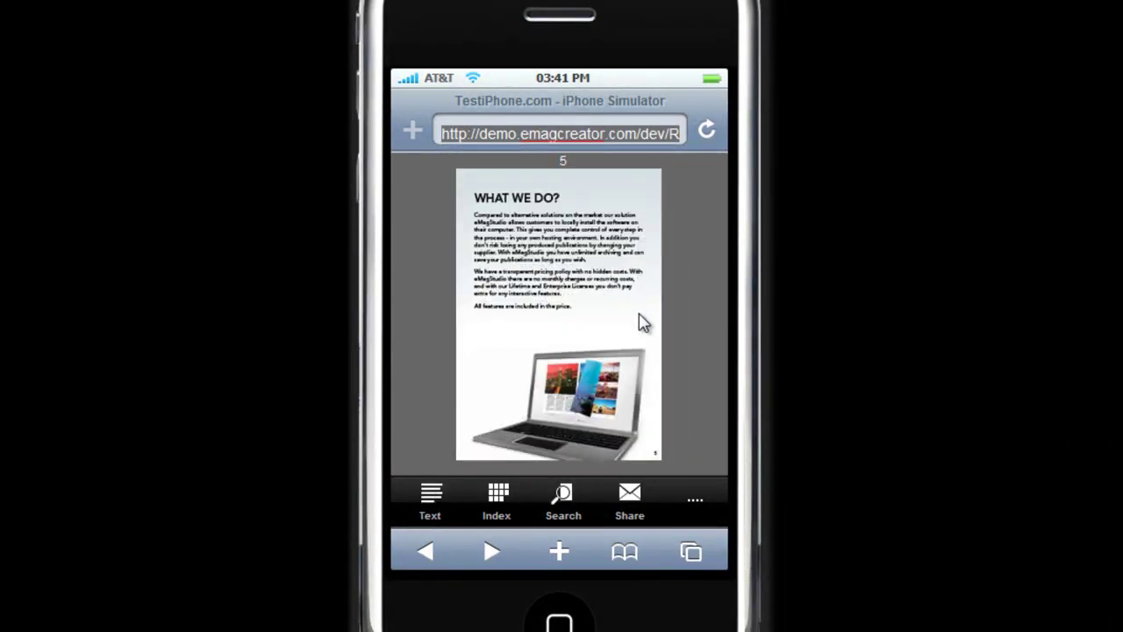
pyautogui.click(631, 500)
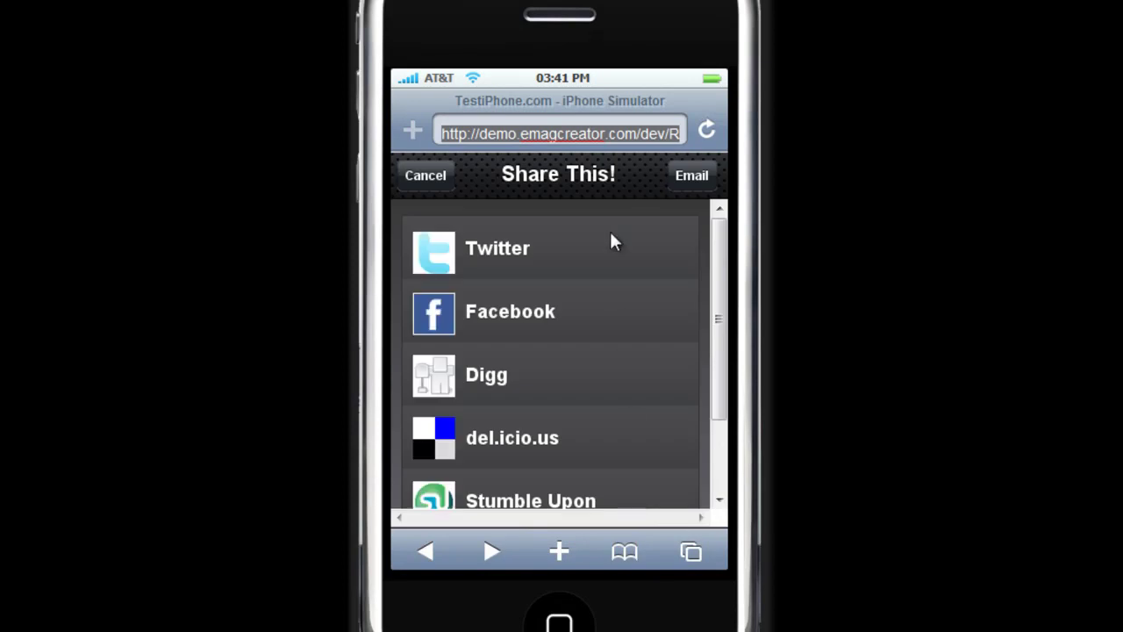
pyautogui.moveTo(722, 253); pyautogui.dragTo(722, 394)
pyautogui.moveTo(725, 436); pyautogui.dragTo(725, 469)
pyautogui.moveTo(725, 408); pyautogui.dragTo(718, 404)
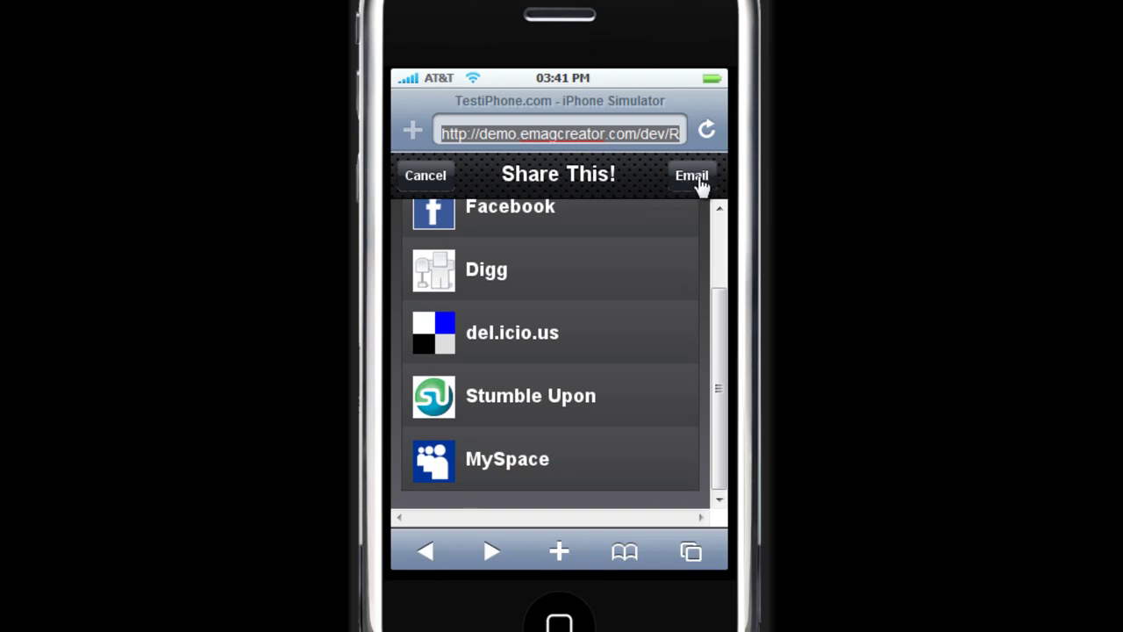
pyautogui.moveTo(719, 334); pyautogui.dragTo(721, 241)
pyautogui.scroll(-3, 722, 239)
pyautogui.scroll(3, 664, 489)
pyautogui.scroll(-3, 614, 308)
pyautogui.click(424, 178)
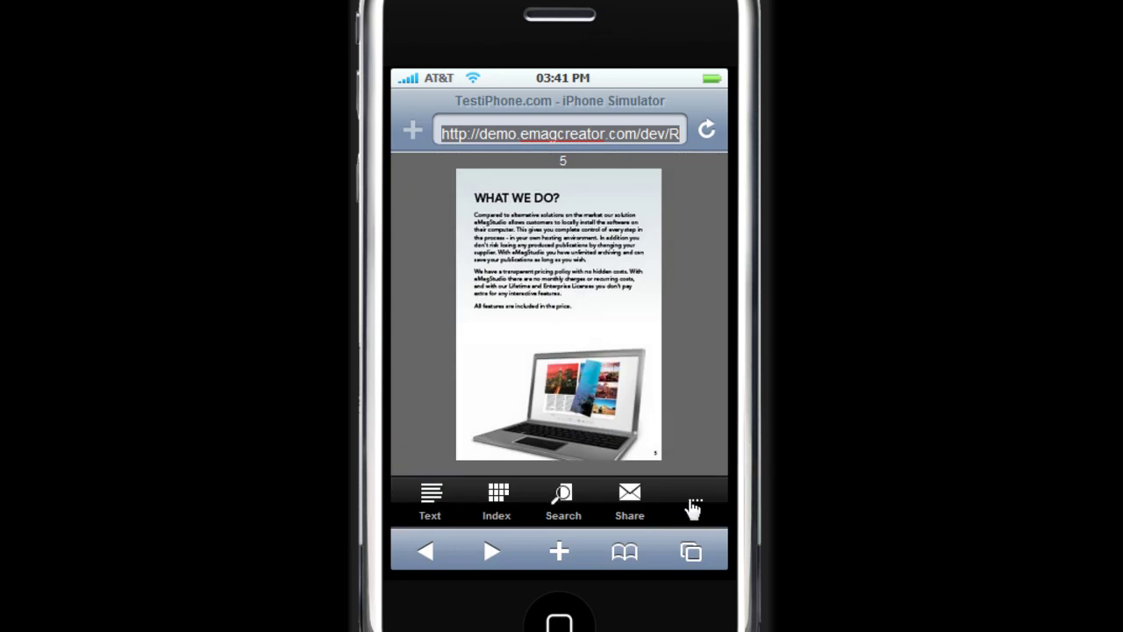
# Step: Page back with Prev to the page 1 cover and zoom in on it
pyautogui.click(694, 506)
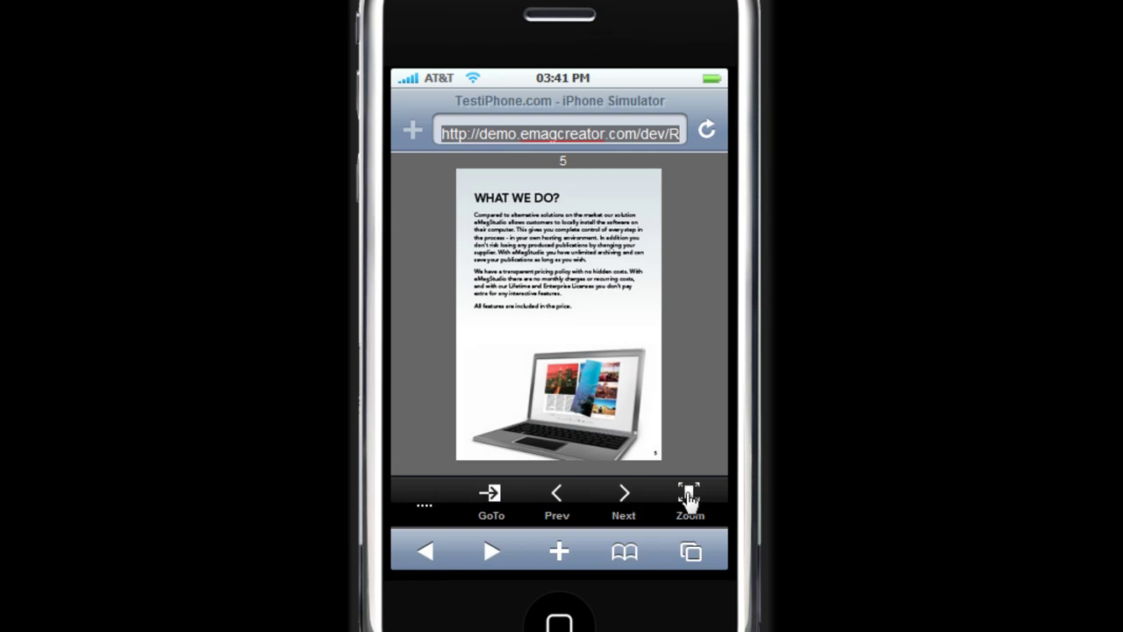
pyautogui.click(556, 498)
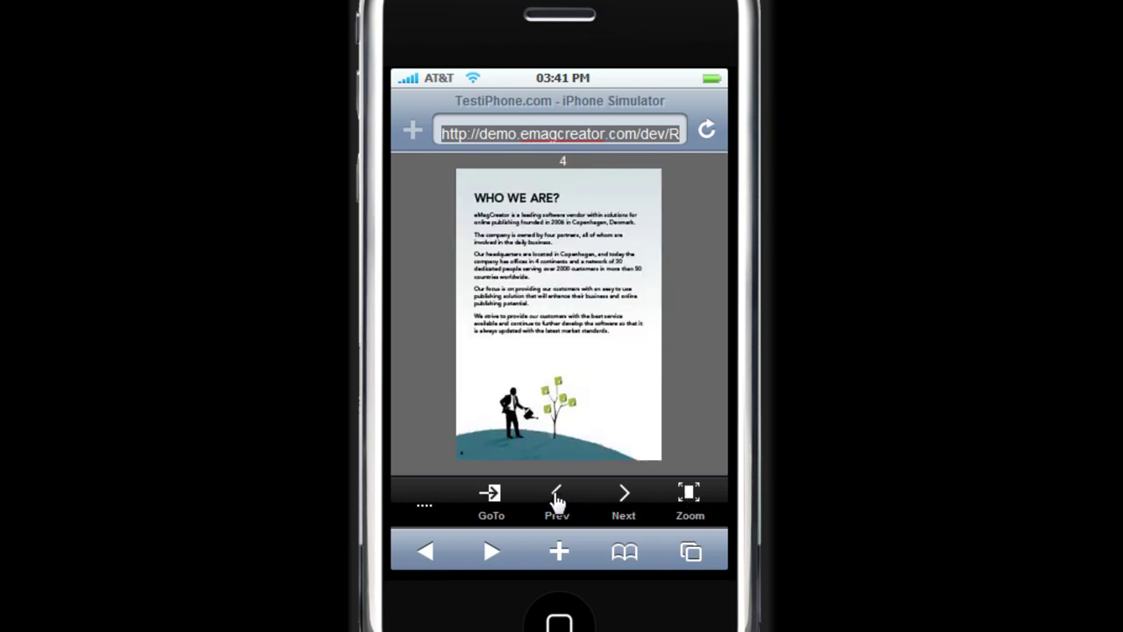
pyautogui.click(556, 498)
pyautogui.click(557, 499)
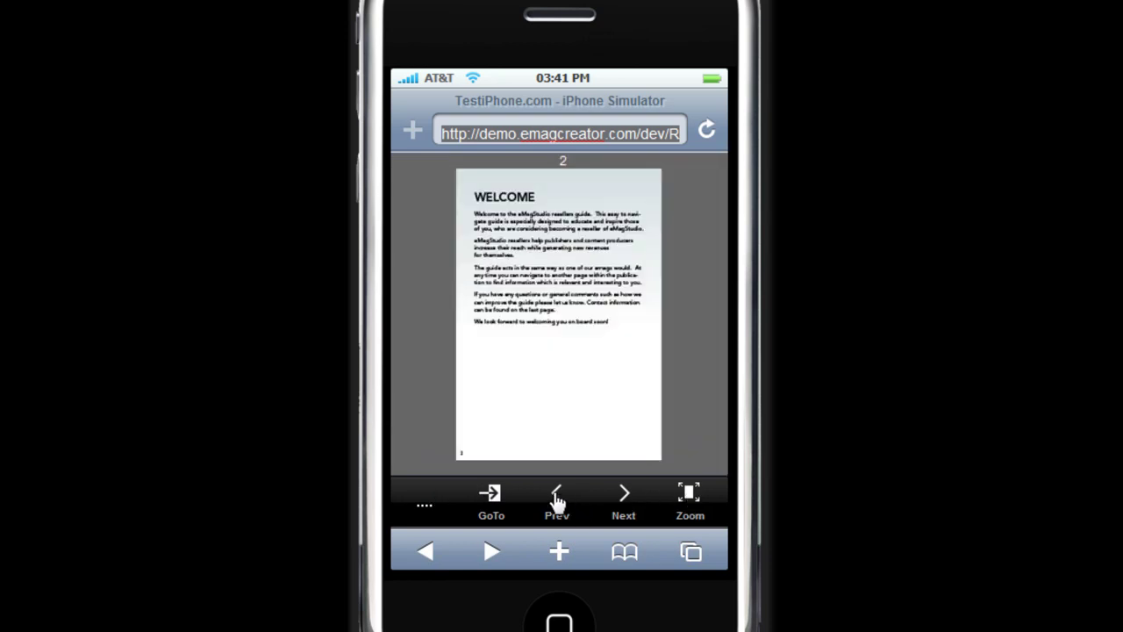
pyautogui.click(556, 498)
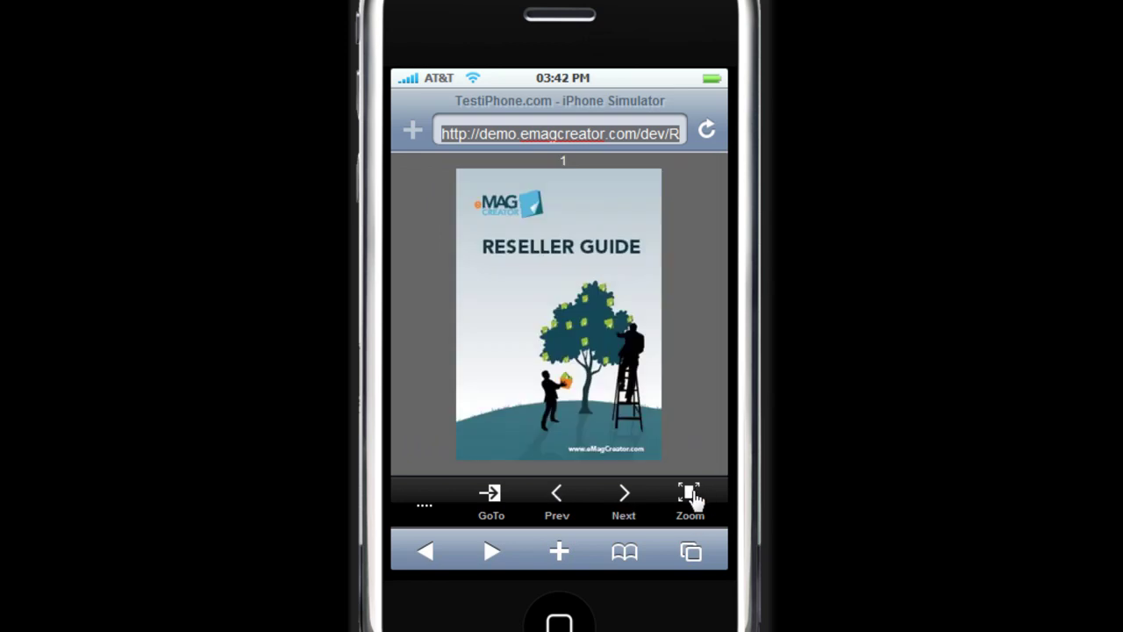
pyautogui.click(554, 307)
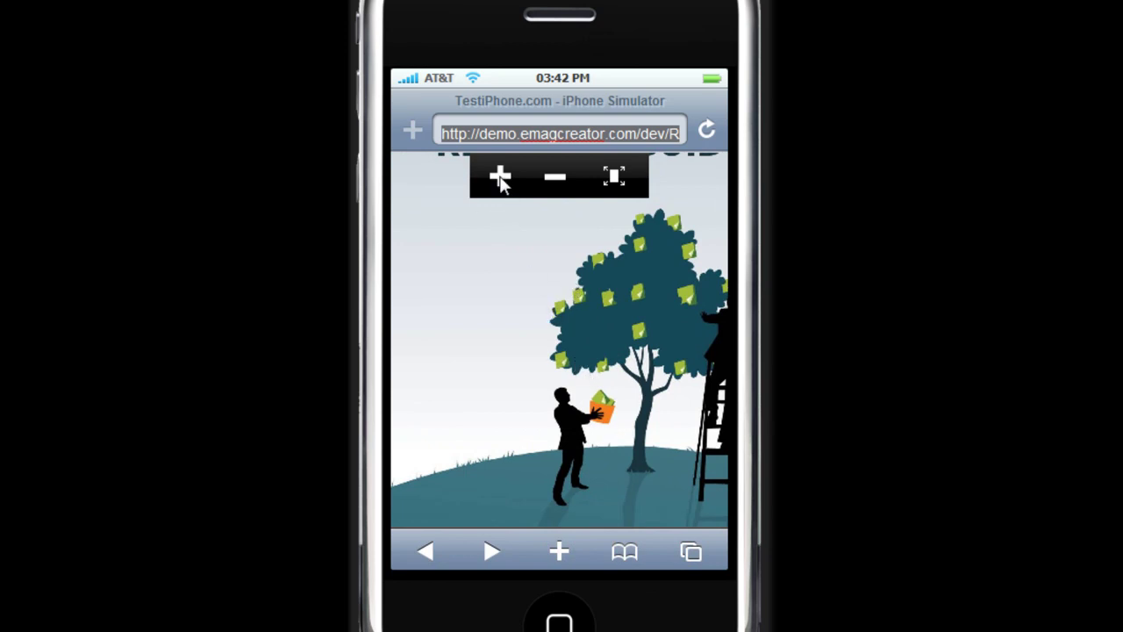
pyautogui.click(500, 178)
# Step: Close the mobile preview and step back to the publishing destination choice
pyautogui.doubleClick(594, 263)
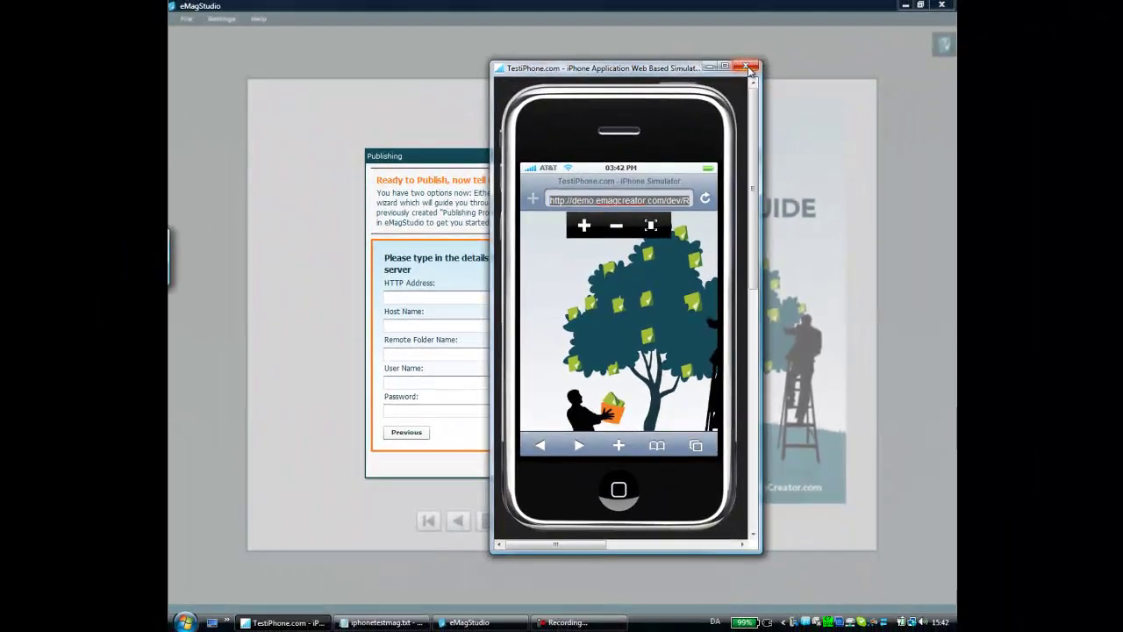
pyautogui.click(749, 67)
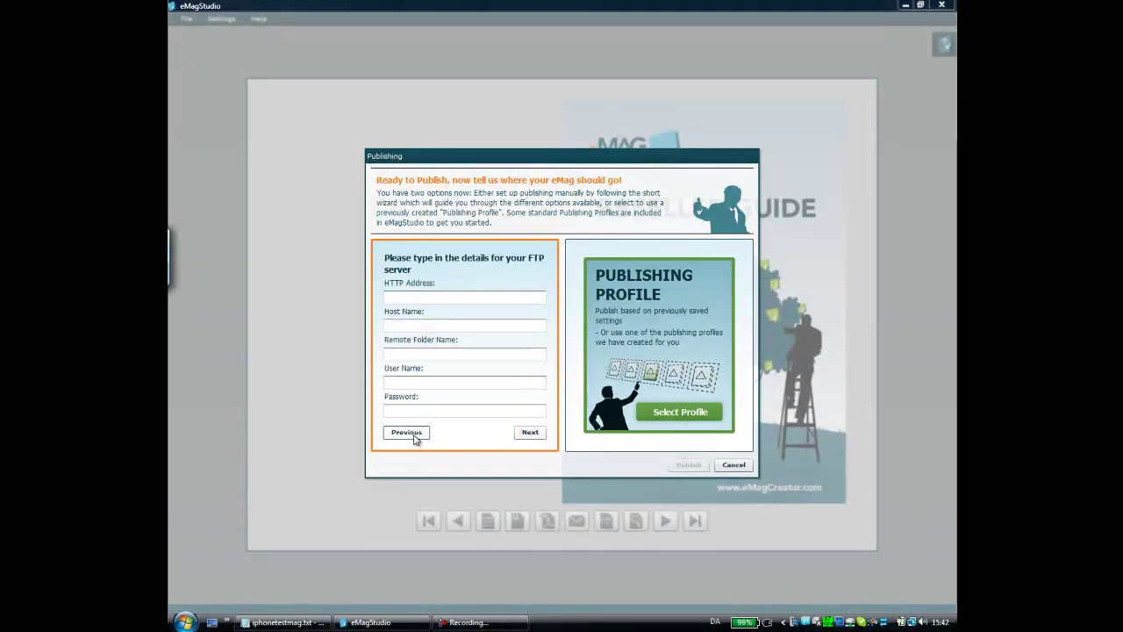
pyautogui.click(408, 433)
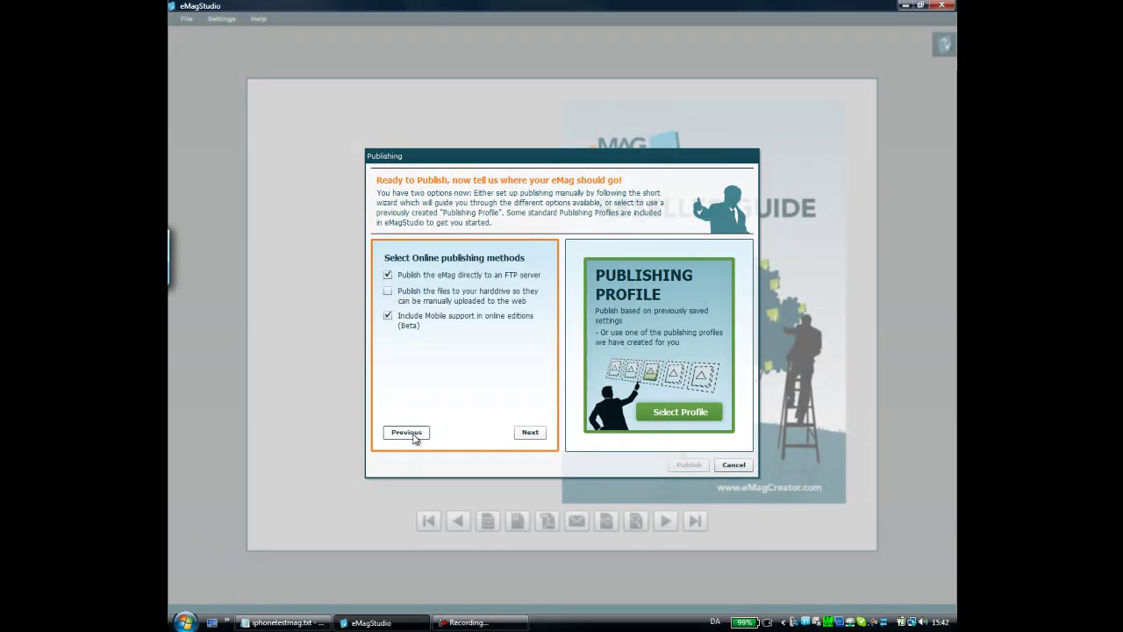
pyautogui.click(414, 436)
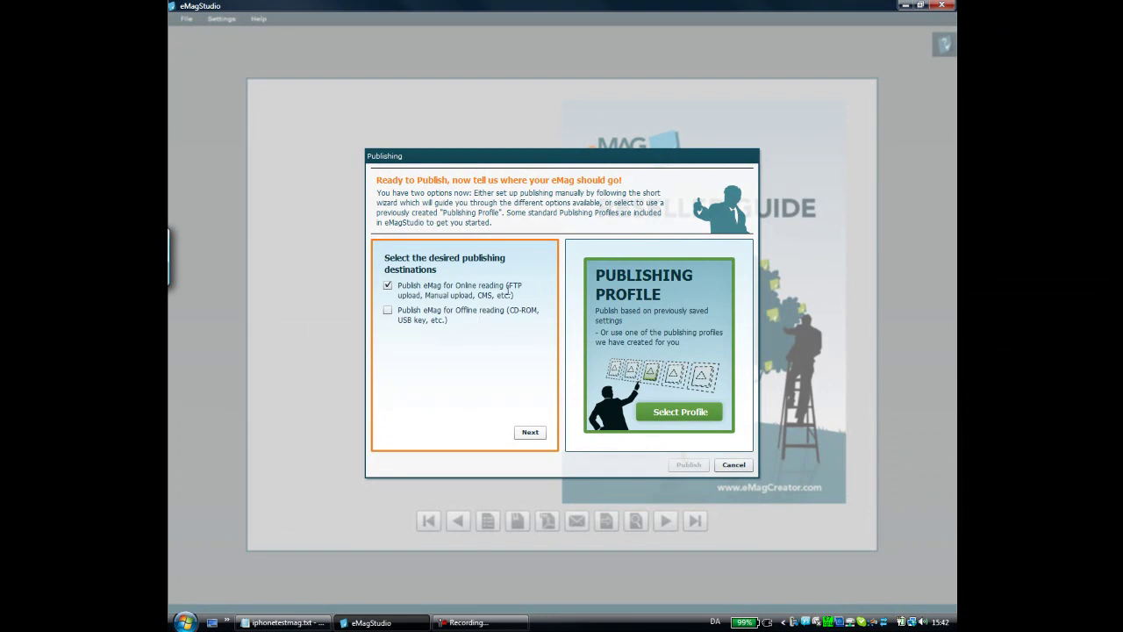
# Step: Publish offline instead of online as a Windows .exe into the default output folder
pyautogui.click(387, 286)
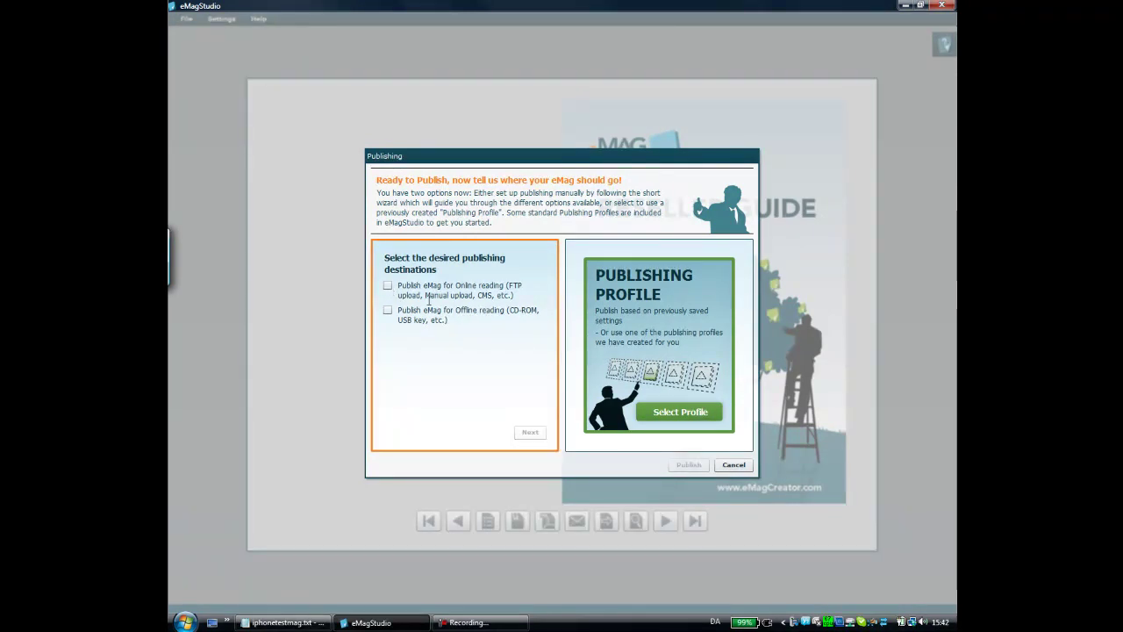
pyautogui.click(388, 313)
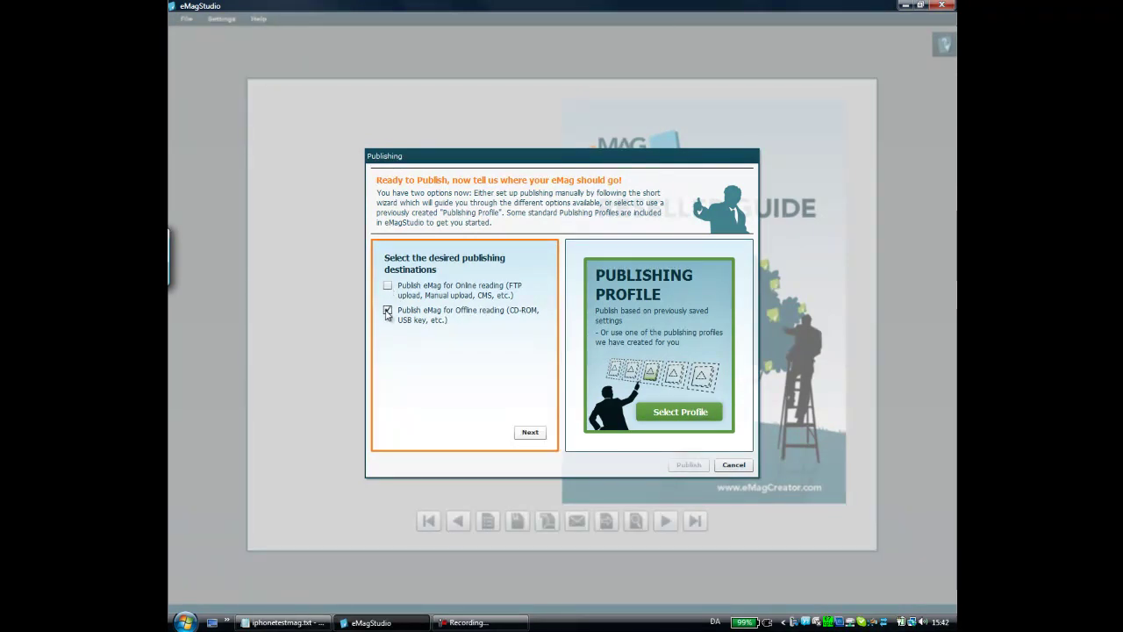
pyautogui.click(530, 432)
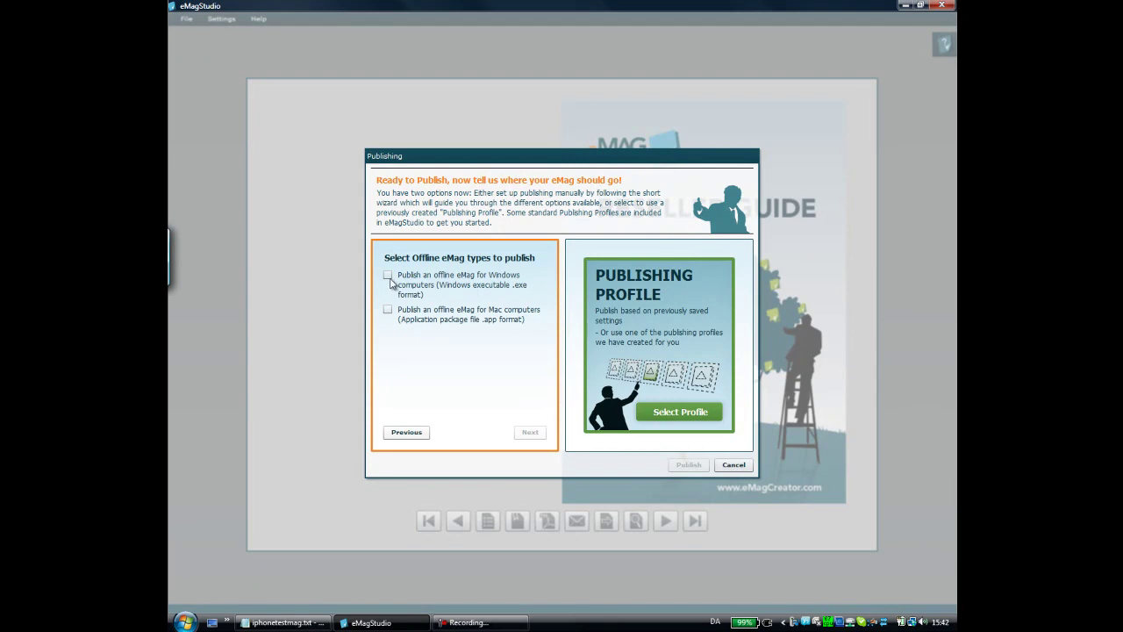
pyautogui.click(388, 276)
pyautogui.click(530, 433)
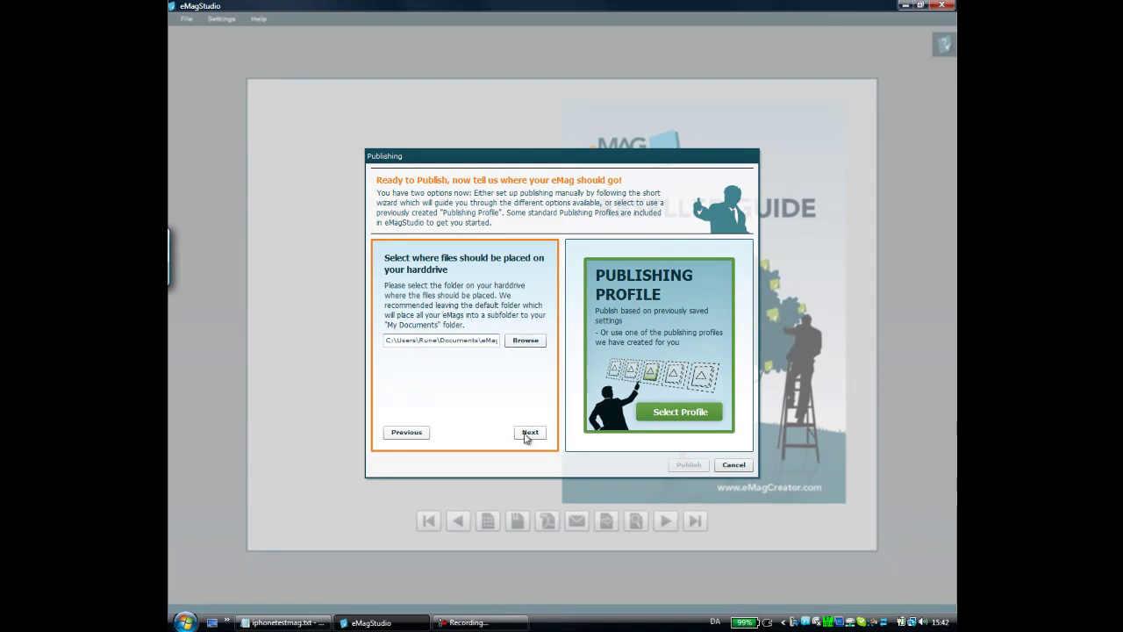
pyautogui.moveTo(443, 340)
pyautogui.mouseDown()
pyautogui.moveTo(521, 339)
pyautogui.moveTo(464, 341)
pyautogui.mouseUp()
pyautogui.click(531, 401)
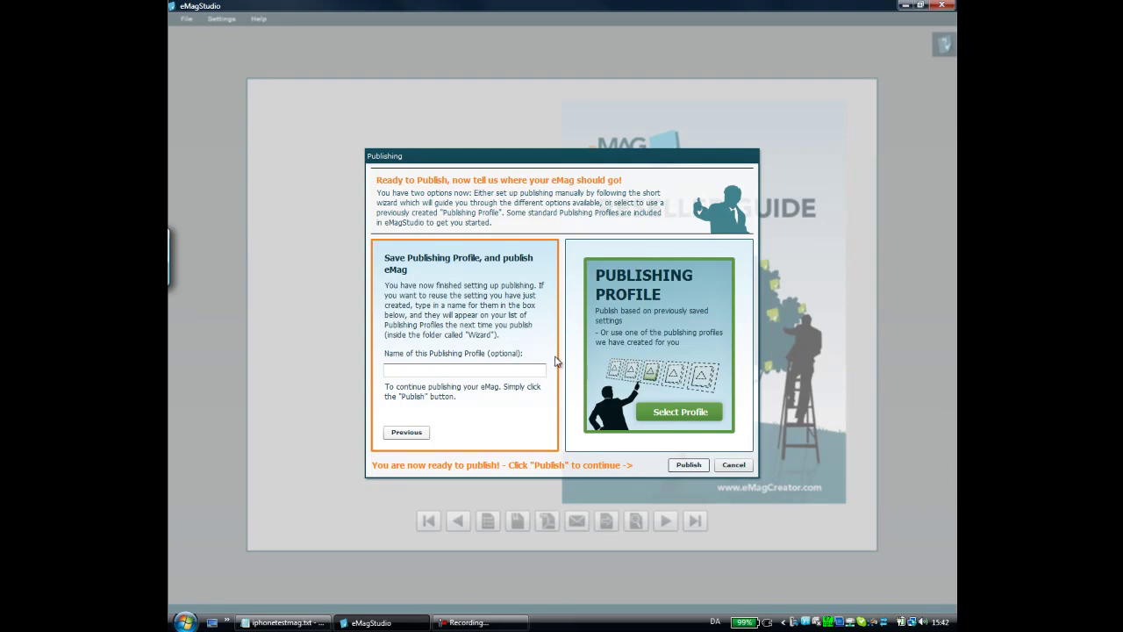
pyautogui.click(691, 464)
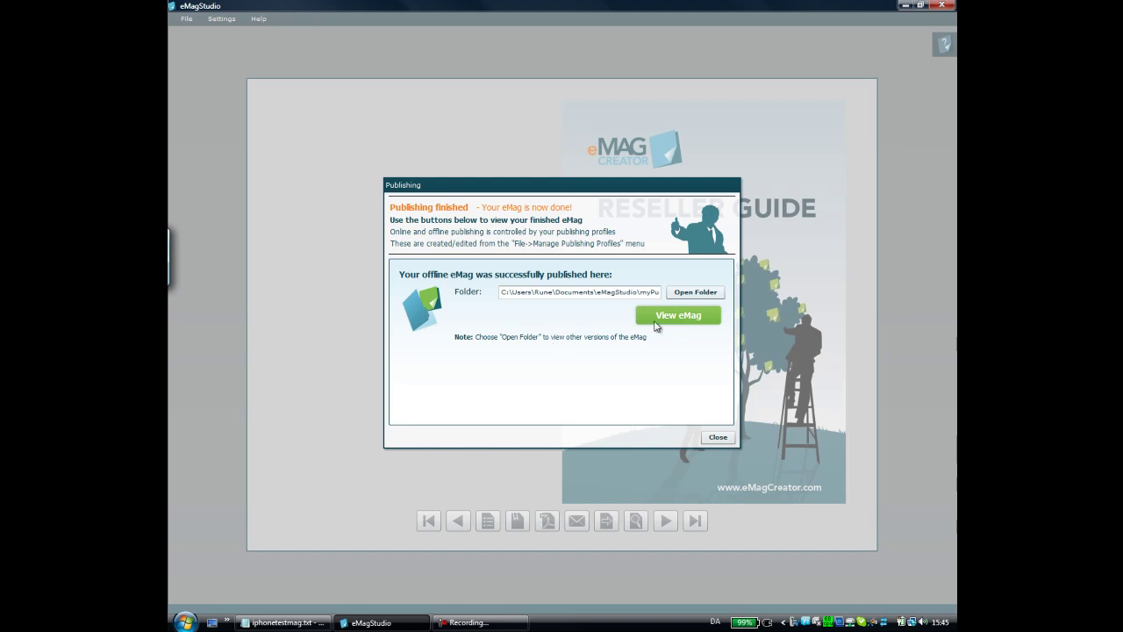
pyautogui.click(657, 317)
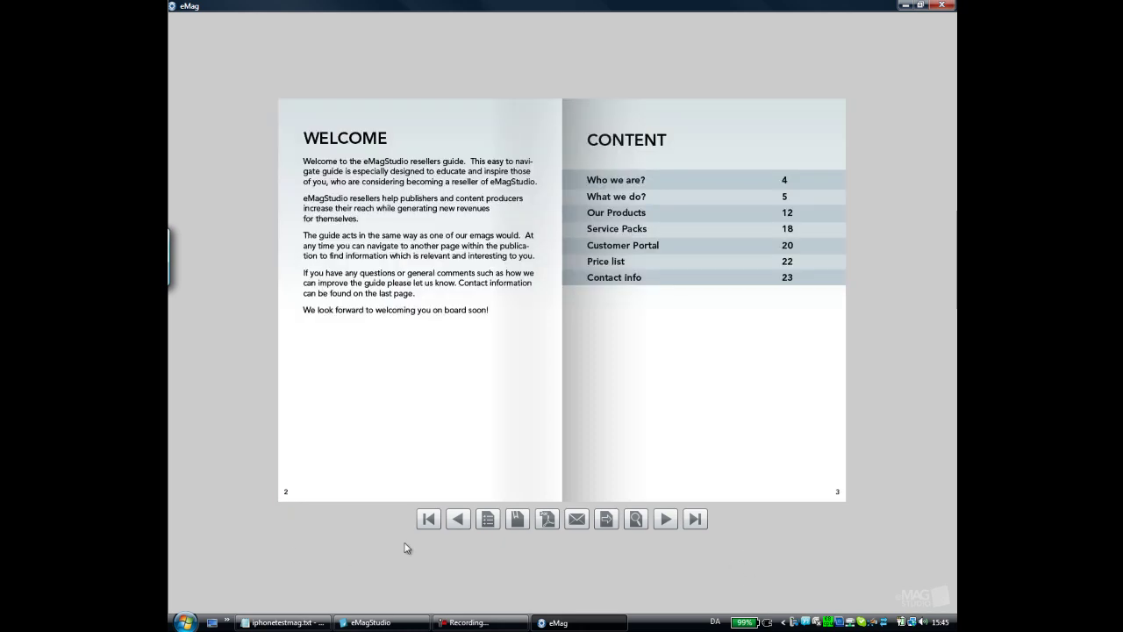
pyautogui.click(946, 6)
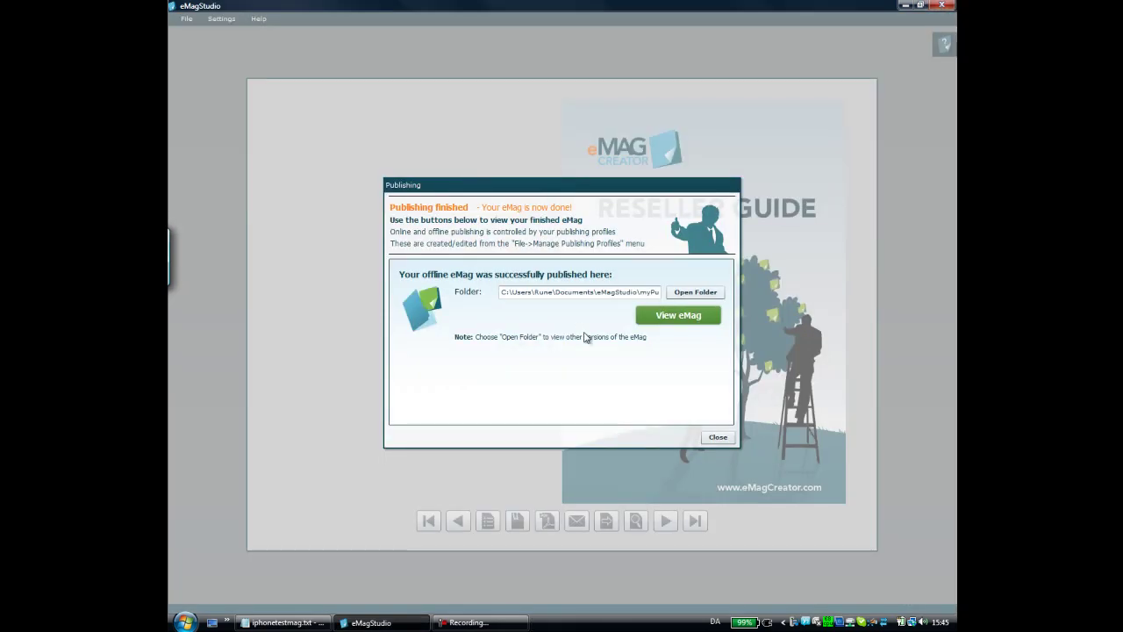
# Step: Close the publishing report and select the Styling loader text 'guide become reseller_udkast6'
pyautogui.click(718, 437)
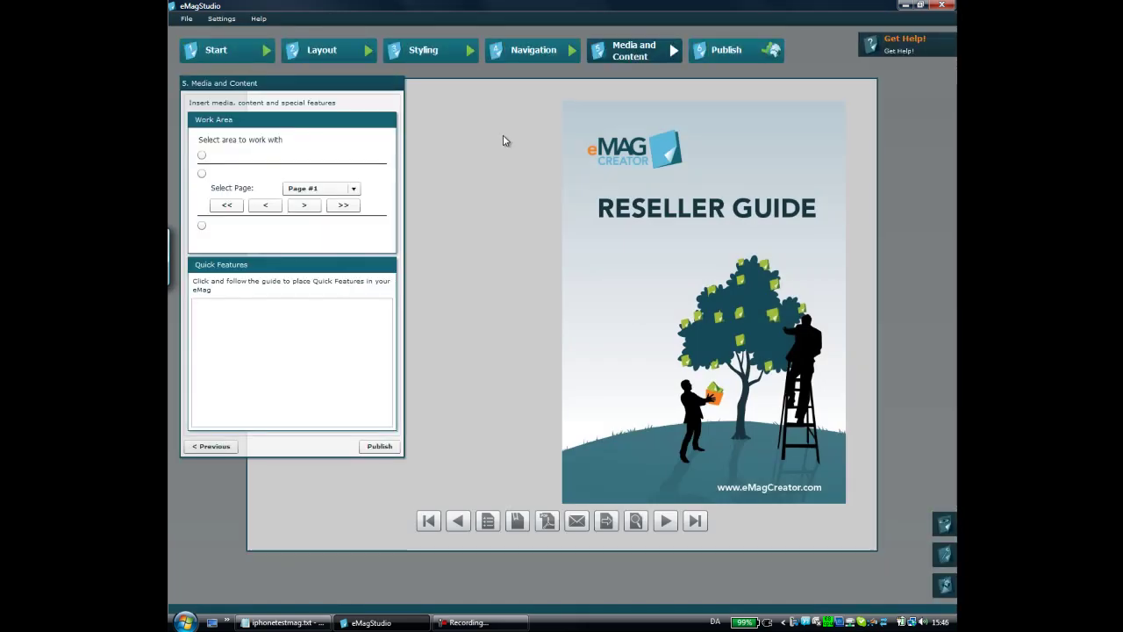
pyautogui.click(251, 53)
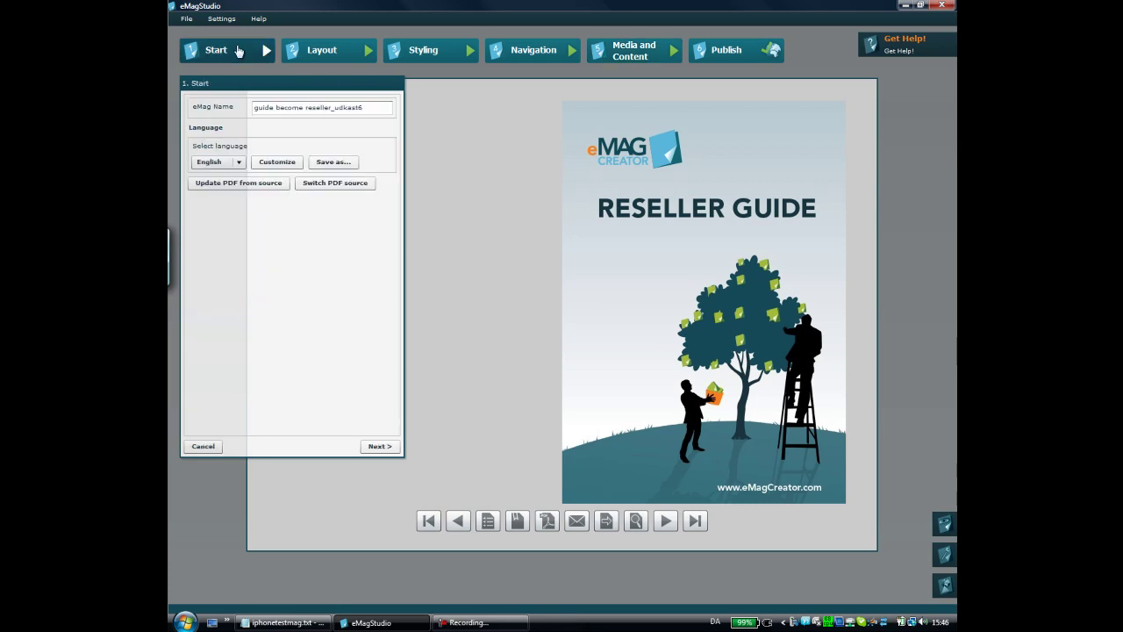
pyautogui.click(310, 52)
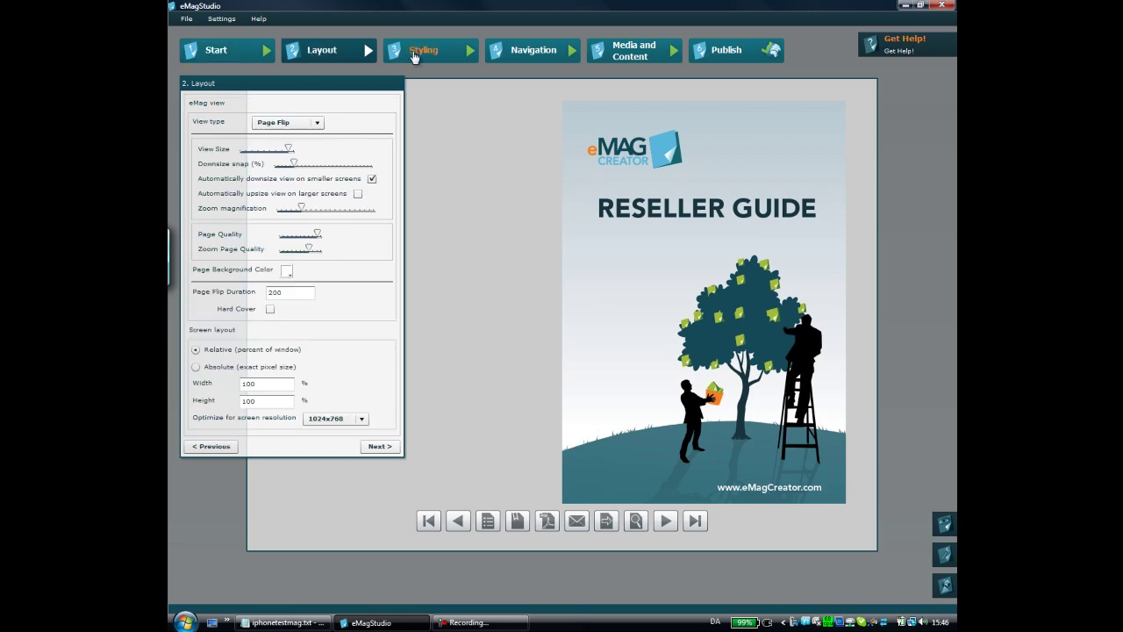
pyautogui.click(414, 54)
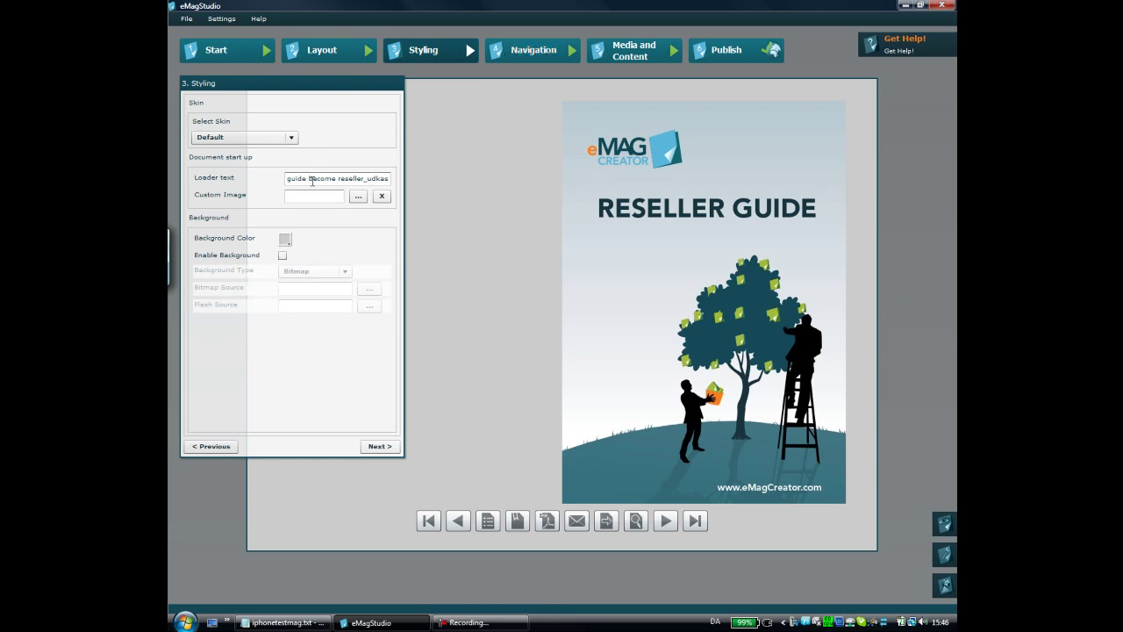
pyautogui.click(286, 178)
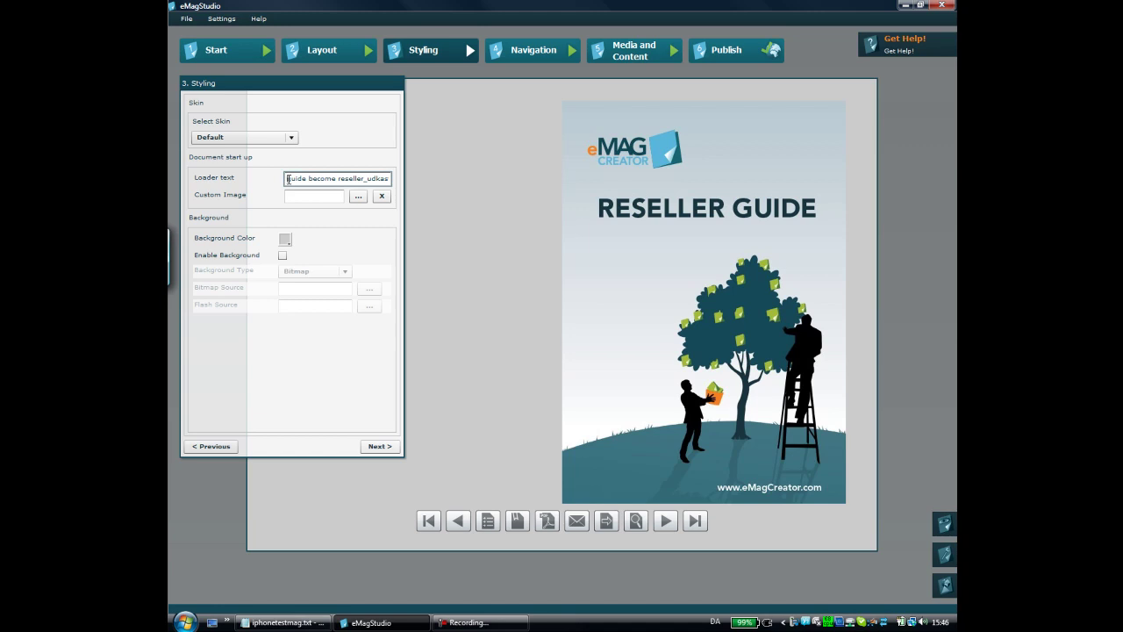
pyautogui.moveTo(286, 179); pyautogui.dragTo(424, 181)
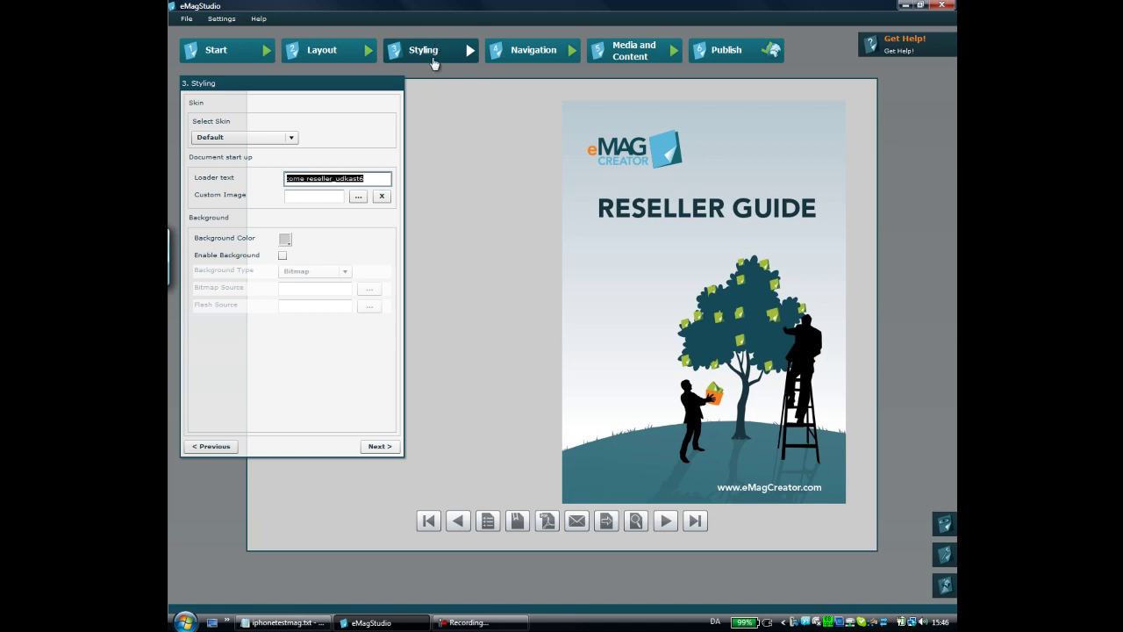
# Step: Replace the old draft loader text with 'Reseller Guide'
pyautogui.click(371, 179)
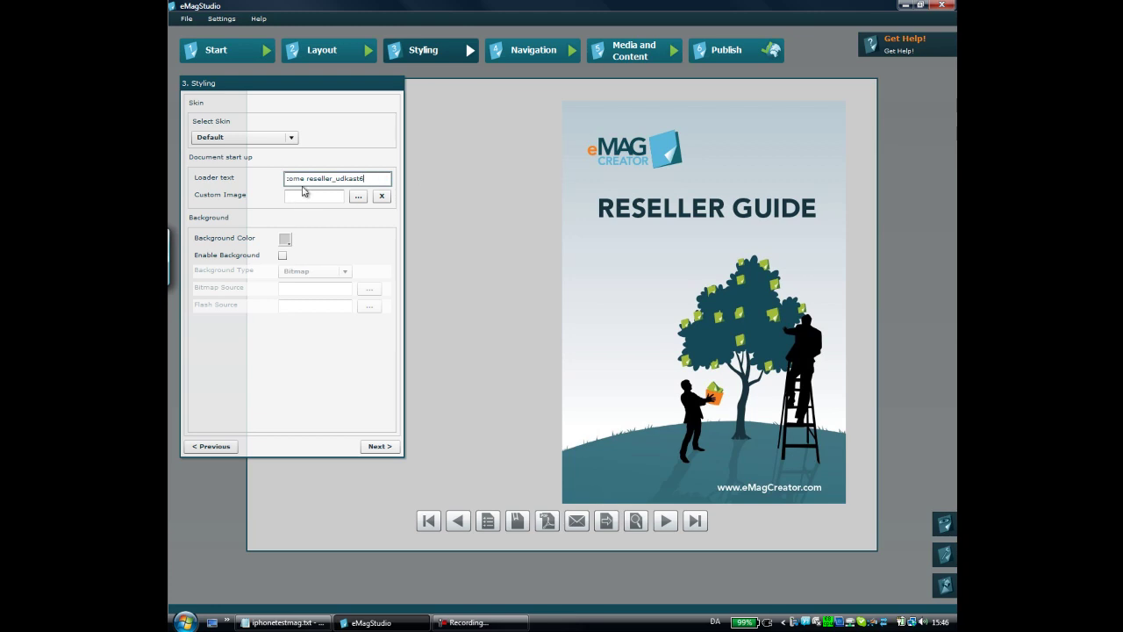
pyautogui.moveTo(371, 178); pyautogui.dragTo(259, 176)
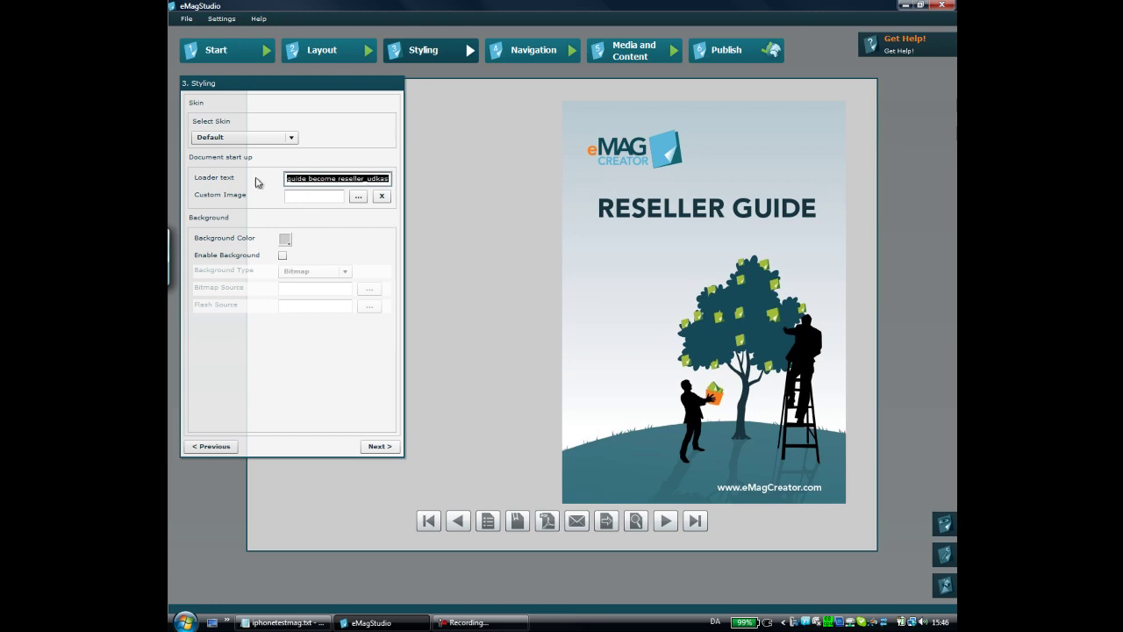
pyautogui.press('BackSpace')
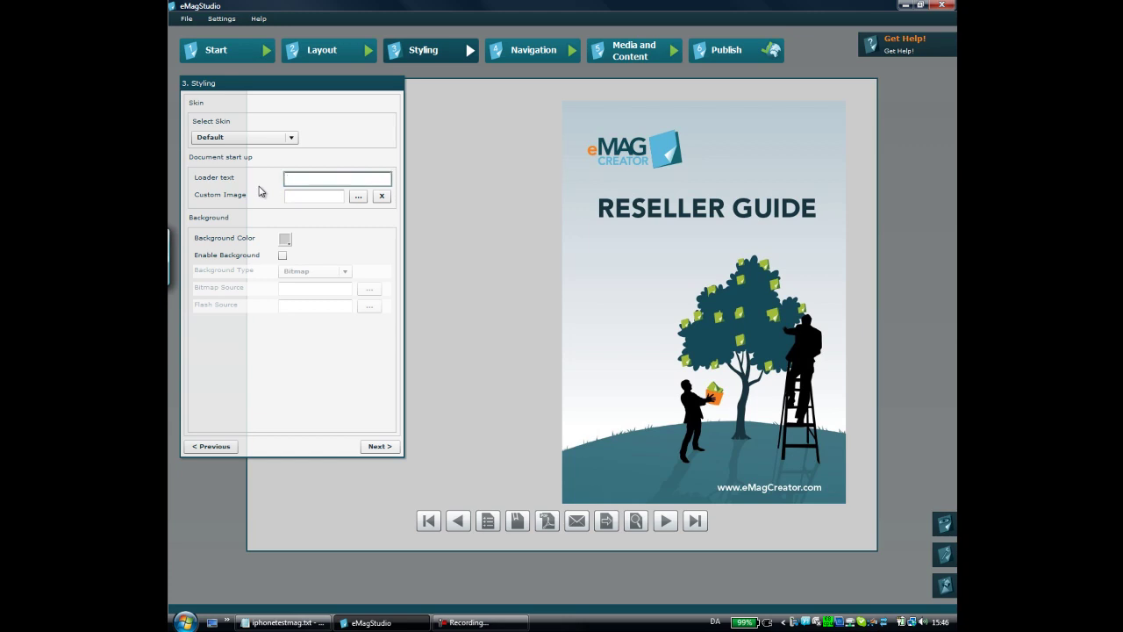
pyautogui.write('Reseller Guide')
# Step: Open the Bookmarks/Pages editor under Navigation and show its Pages list
pyautogui.click(520, 55)
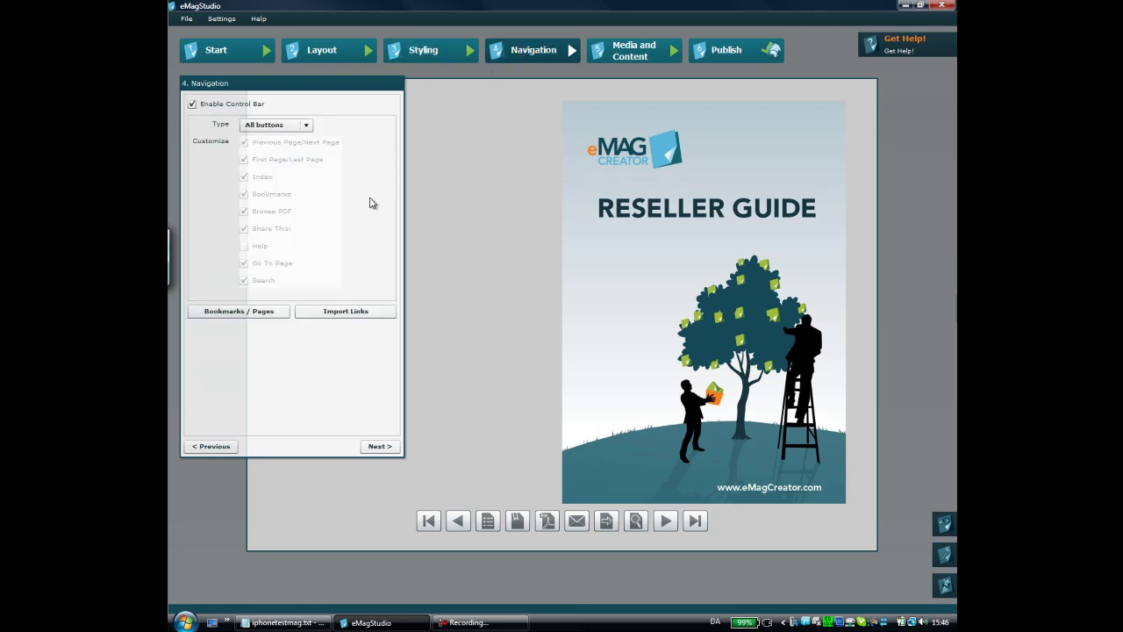
pyautogui.click(262, 313)
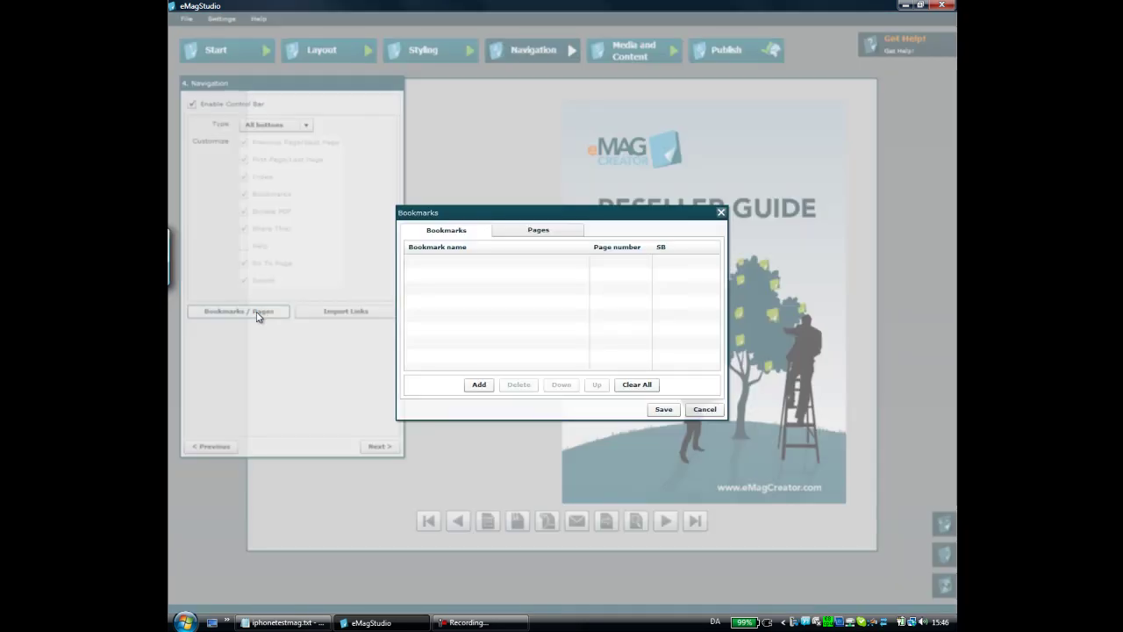
pyautogui.moveTo(537, 215); pyautogui.dragTo(517, 193)
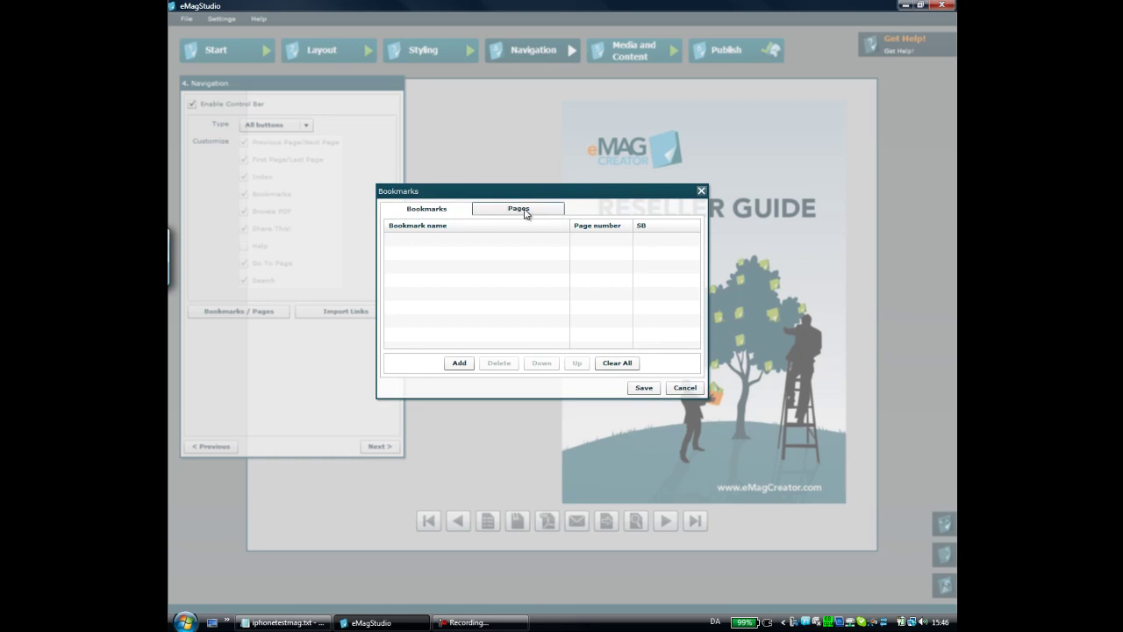
pyautogui.click(530, 213)
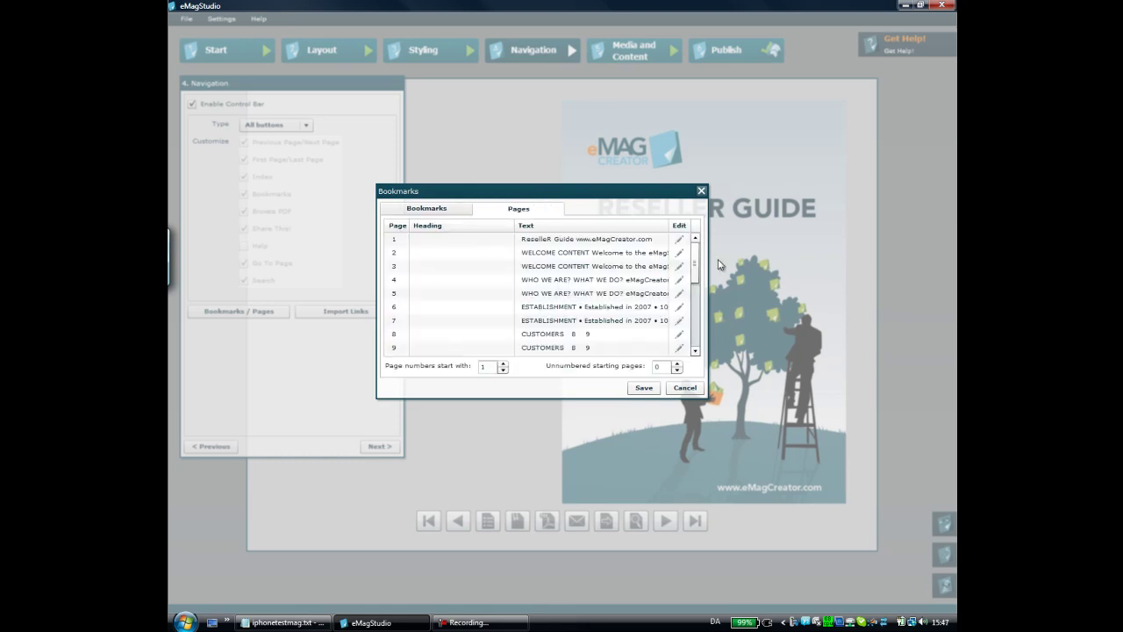
pyautogui.moveTo(697, 254)
pyautogui.mouseDown()
pyautogui.moveTo(696, 336)
pyautogui.moveTo(697, 272)
pyautogui.mouseUp()
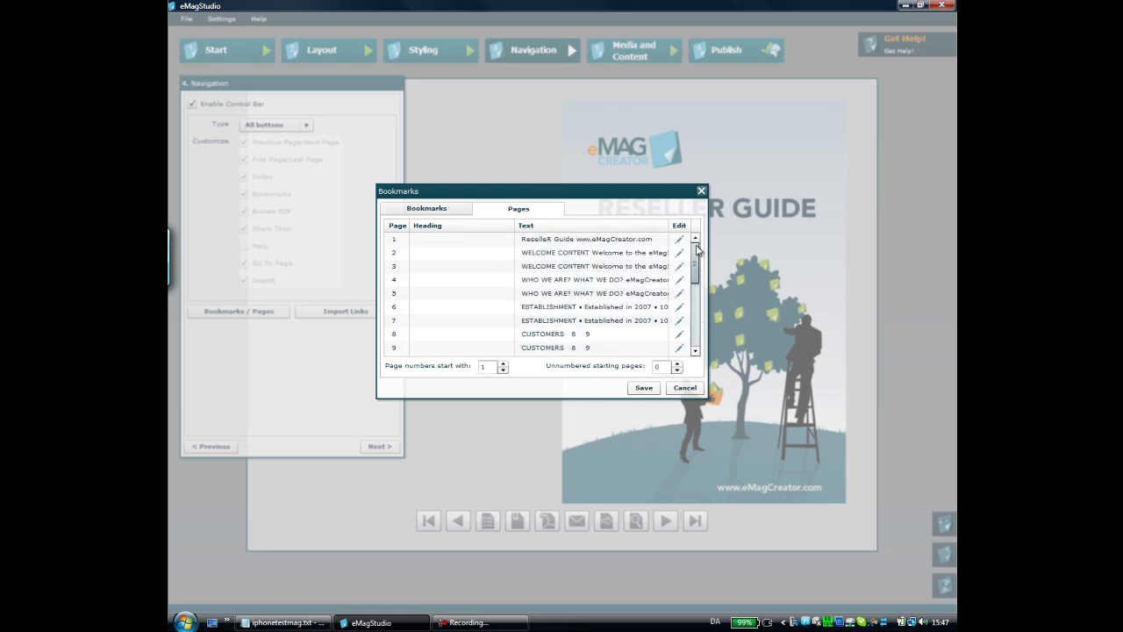
# Step: Give page 1 the heading 'Frontpage', set 1 unnumbered starting page, and save
pyautogui.click(454, 240)
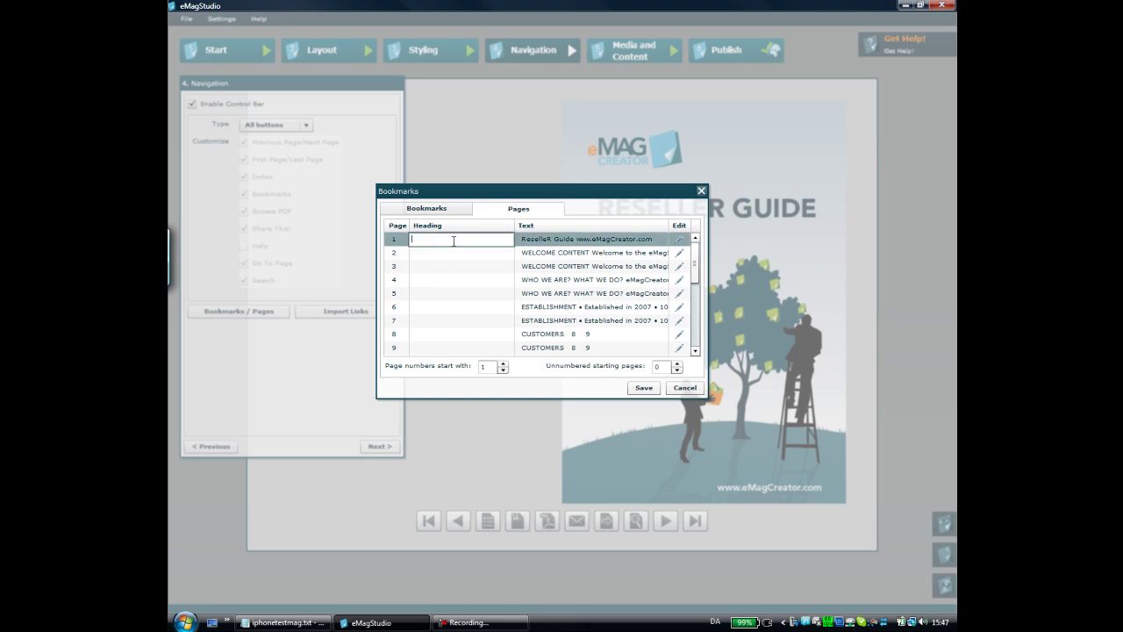
pyautogui.write('Frontpage')
pyautogui.click(483, 257)
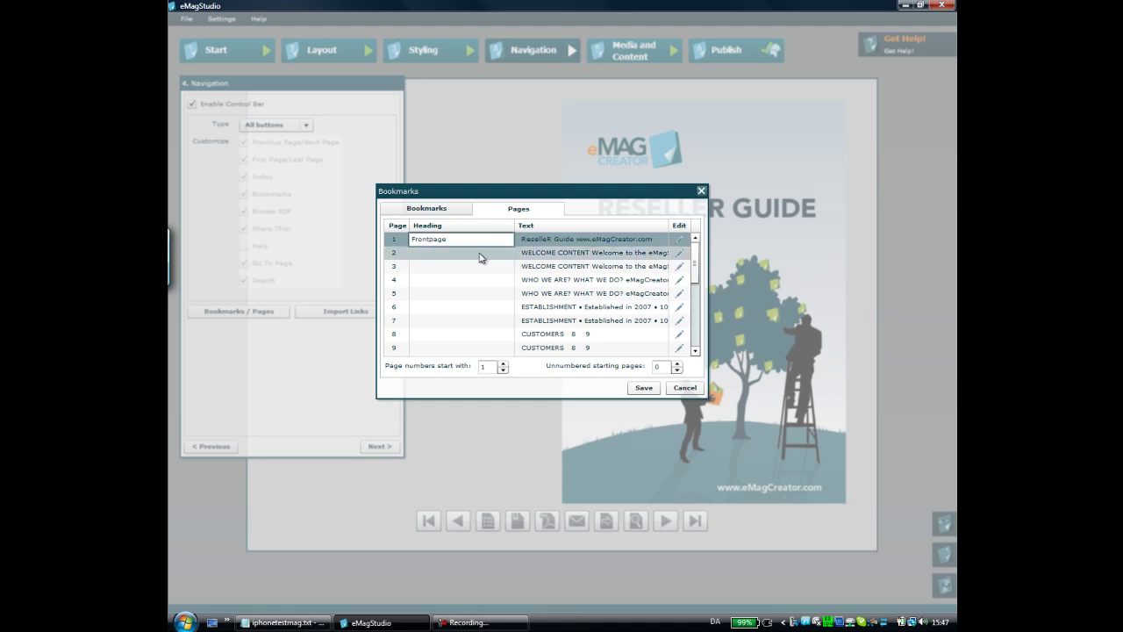
pyautogui.click(430, 266)
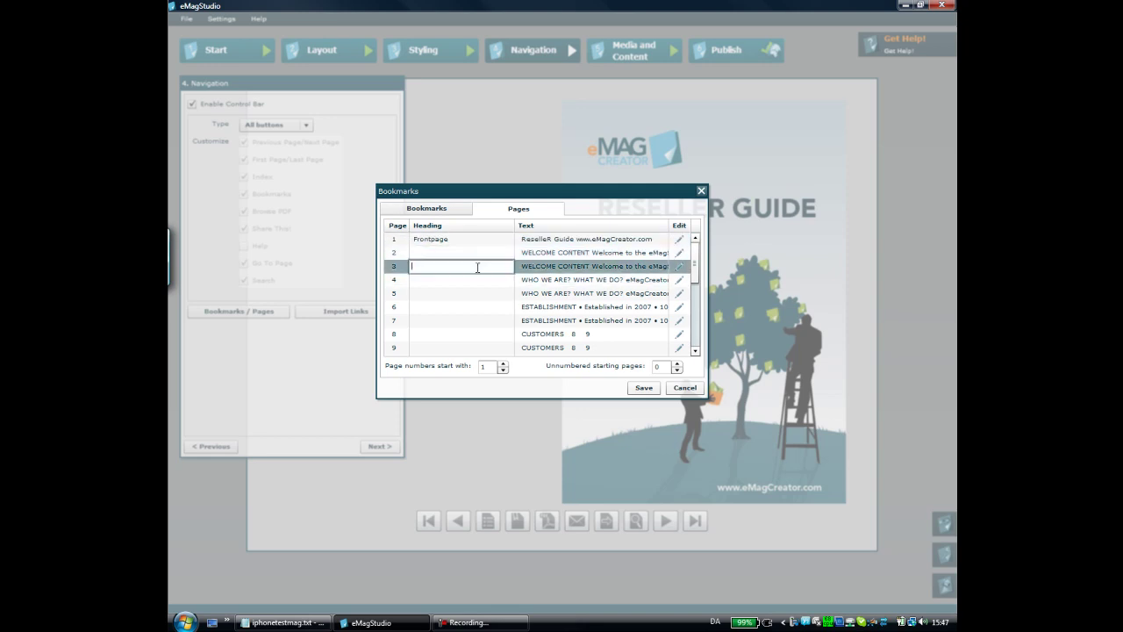
pyautogui.click(486, 367)
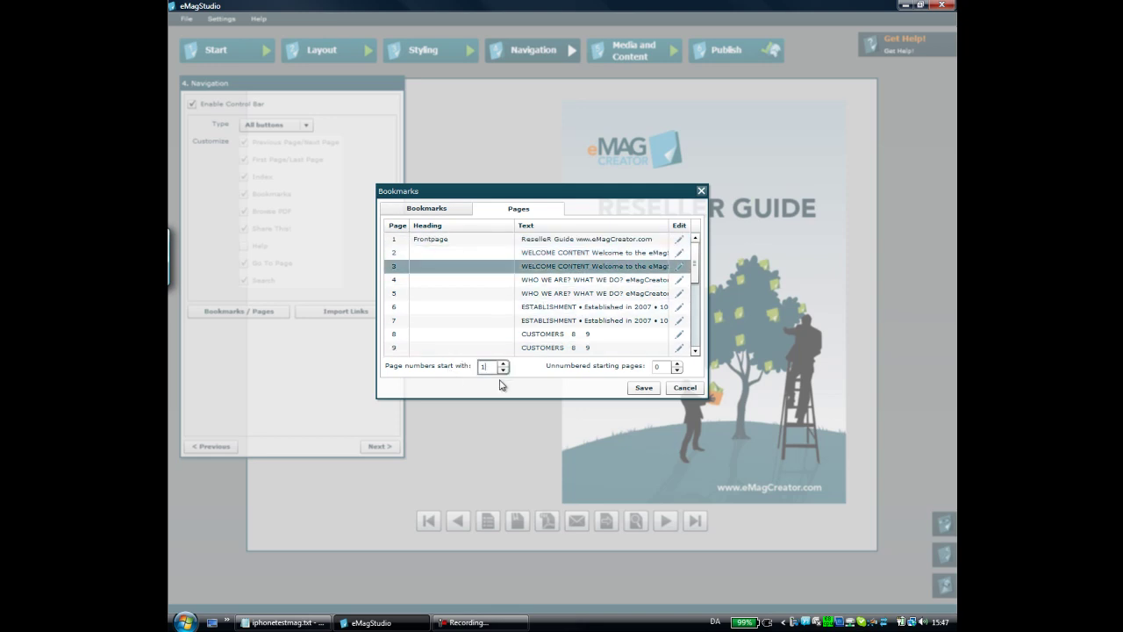
pyautogui.click(677, 364)
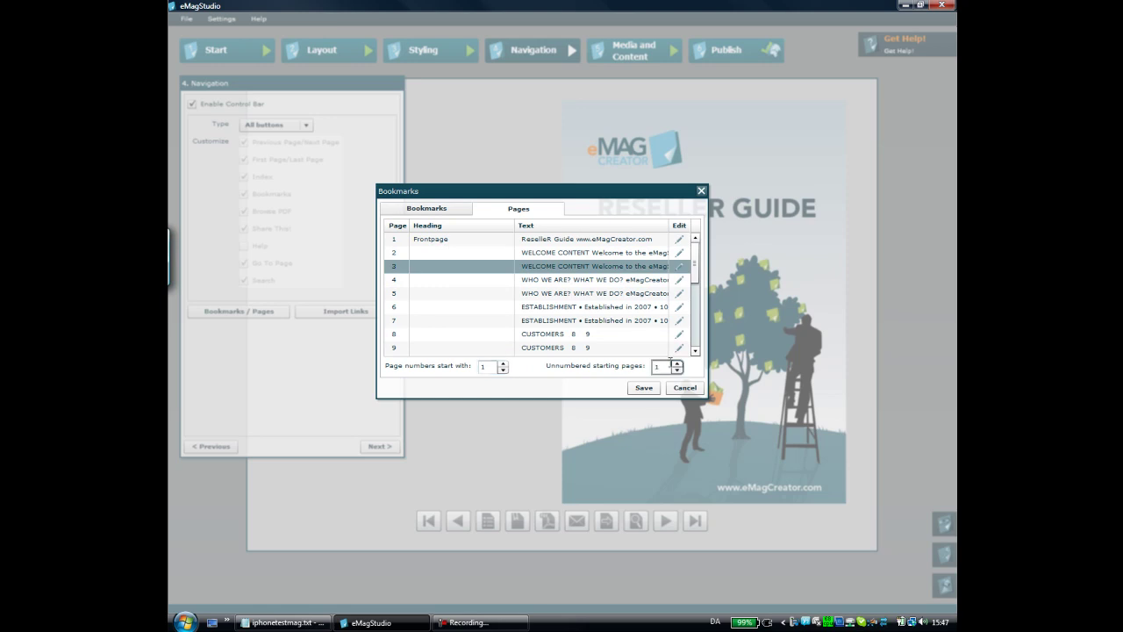
pyautogui.click(490, 367)
pyautogui.click(644, 392)
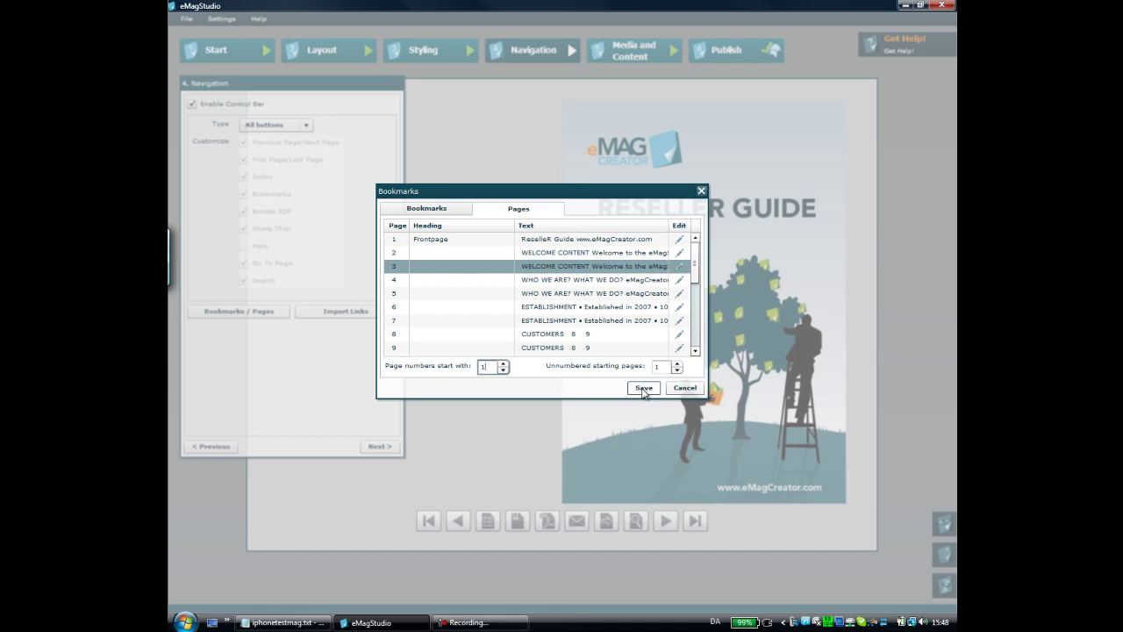
pyautogui.click(644, 389)
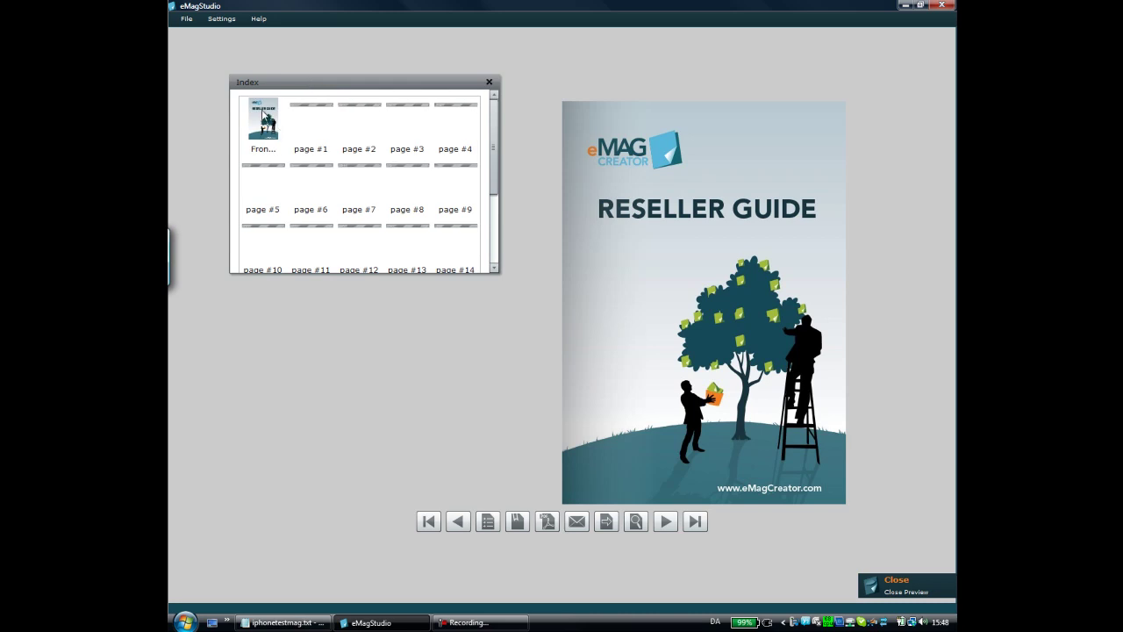
pyautogui.click(490, 83)
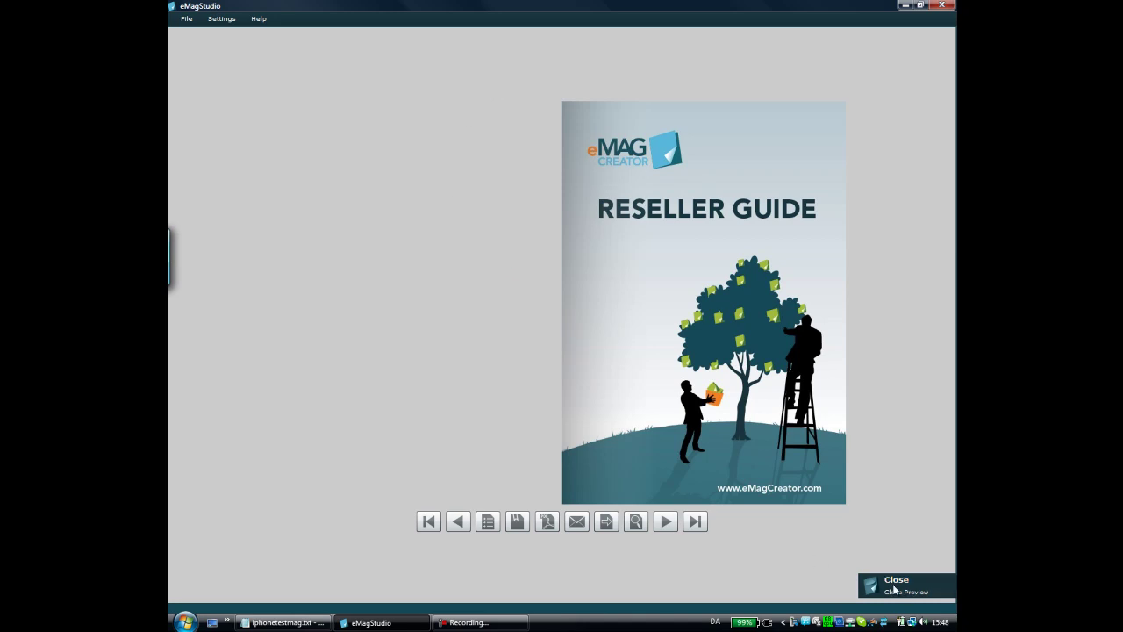
pyautogui.click(917, 590)
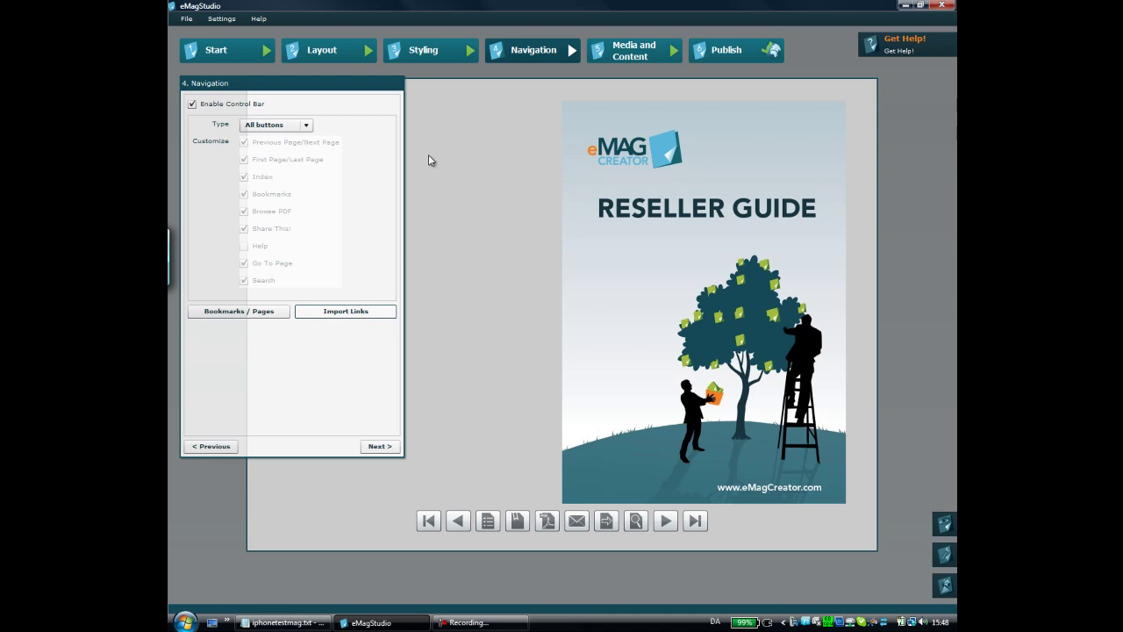
# Step: Create a new link on the On-Page Layer for Page #1 in Media and Content
pyautogui.click(614, 56)
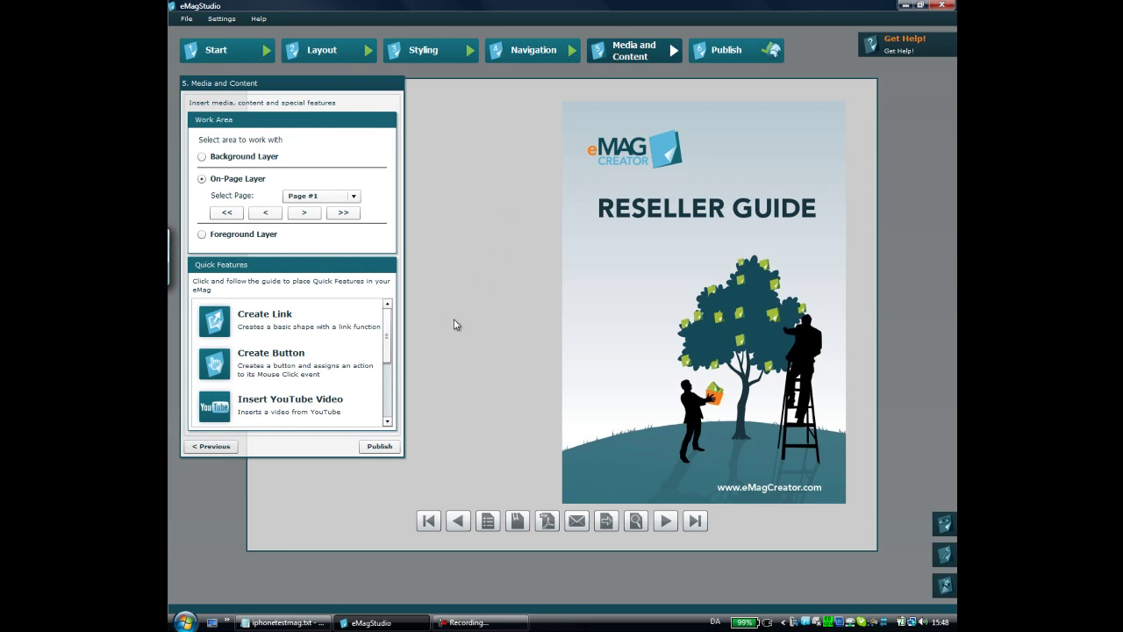
pyautogui.click(270, 326)
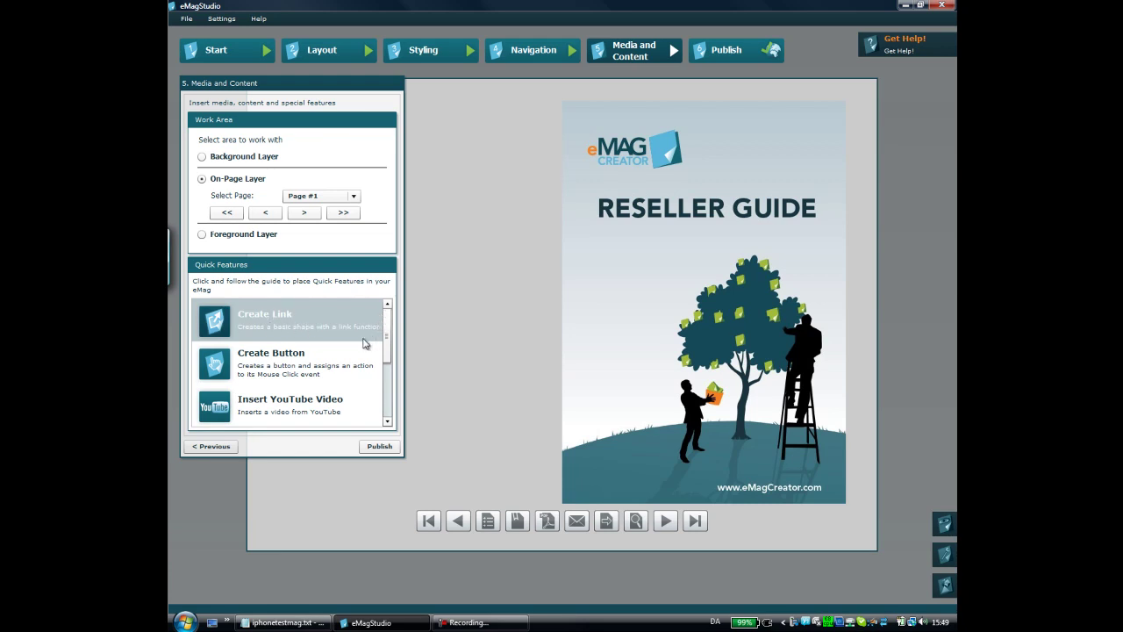
pyautogui.click(299, 318)
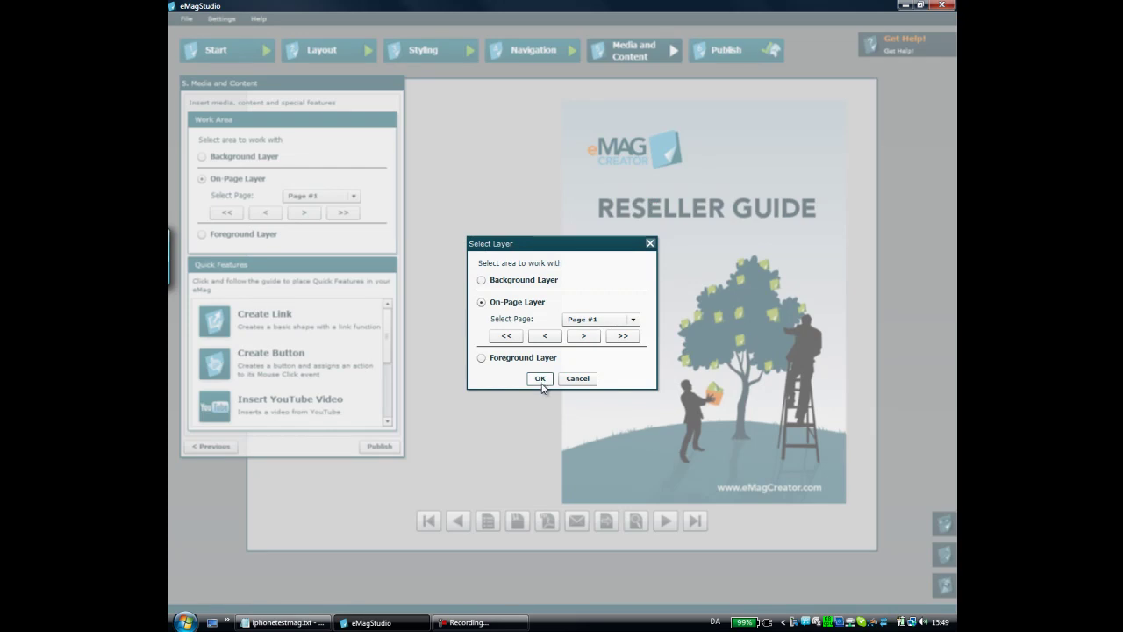
pyautogui.press('Return')
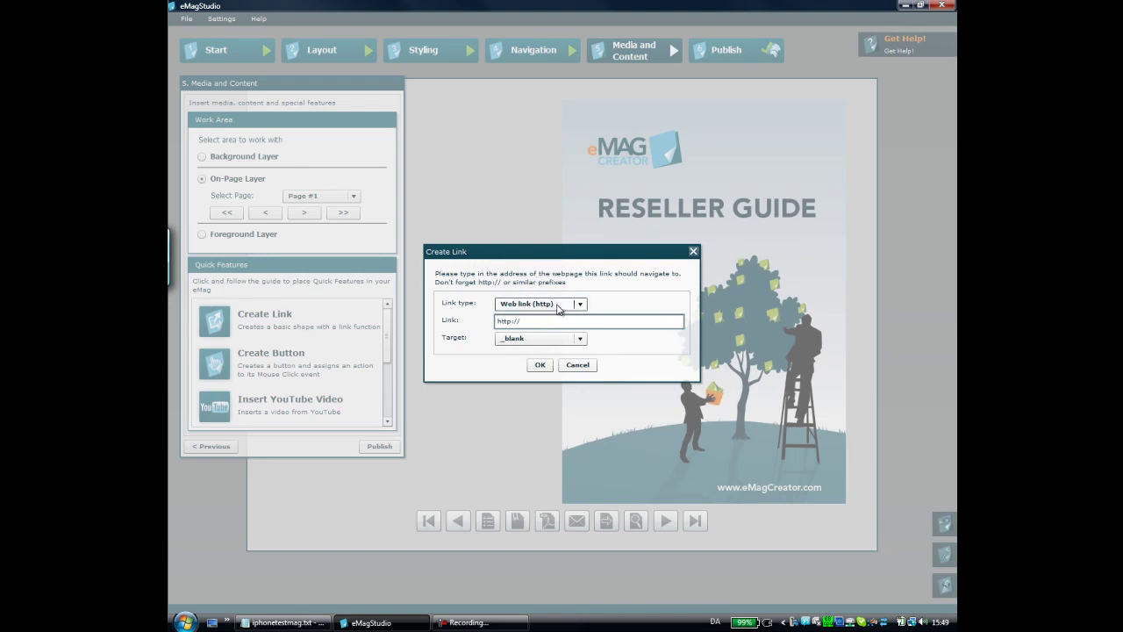
# Step: Keep the Web link (http) type and enter the address emagcreator.com
pyautogui.click(555, 305)
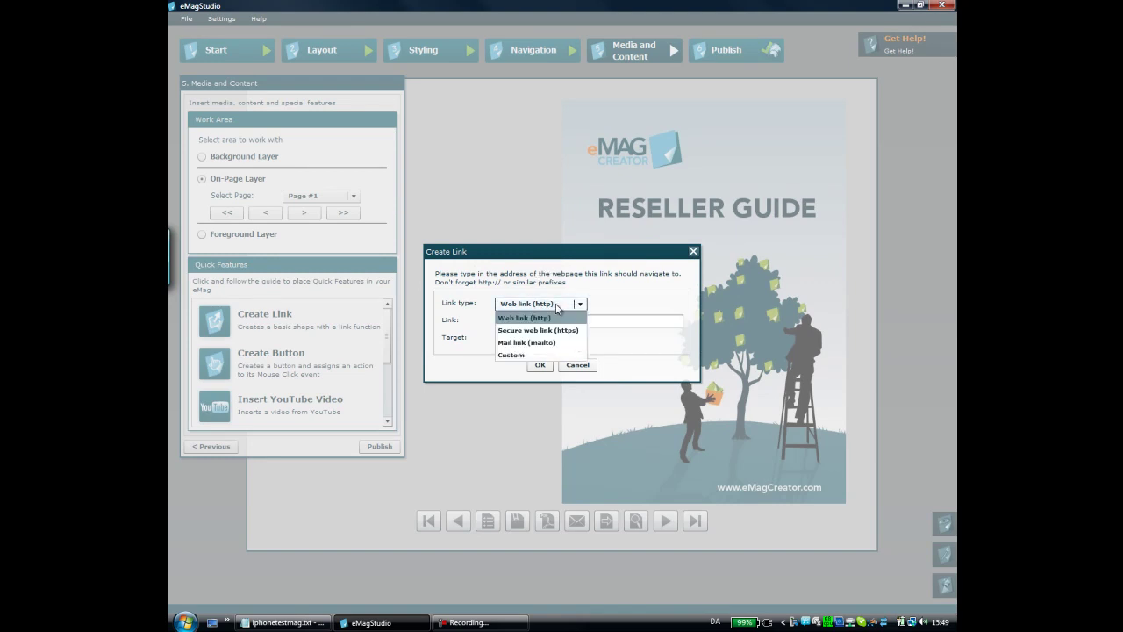
pyautogui.click(602, 305)
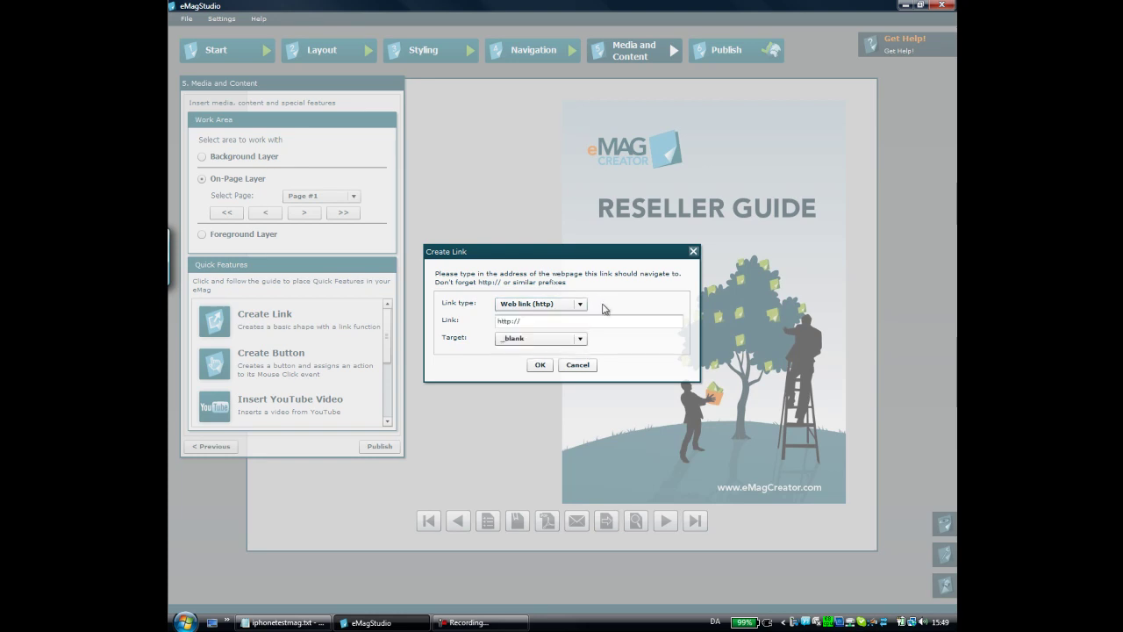
pyautogui.click(558, 305)
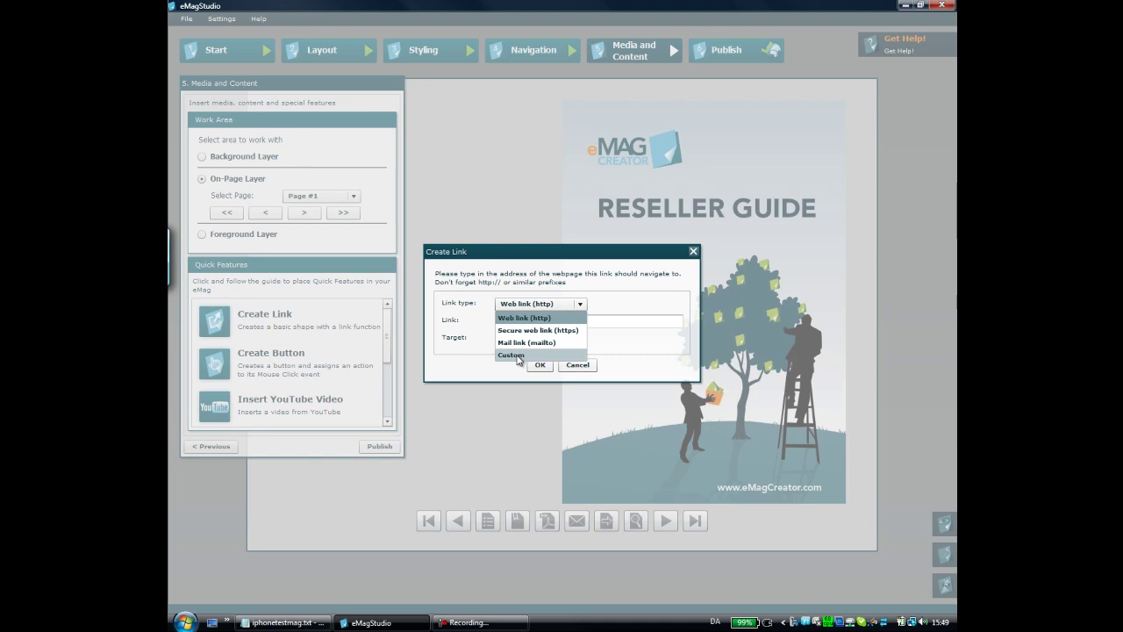
pyautogui.click(523, 318)
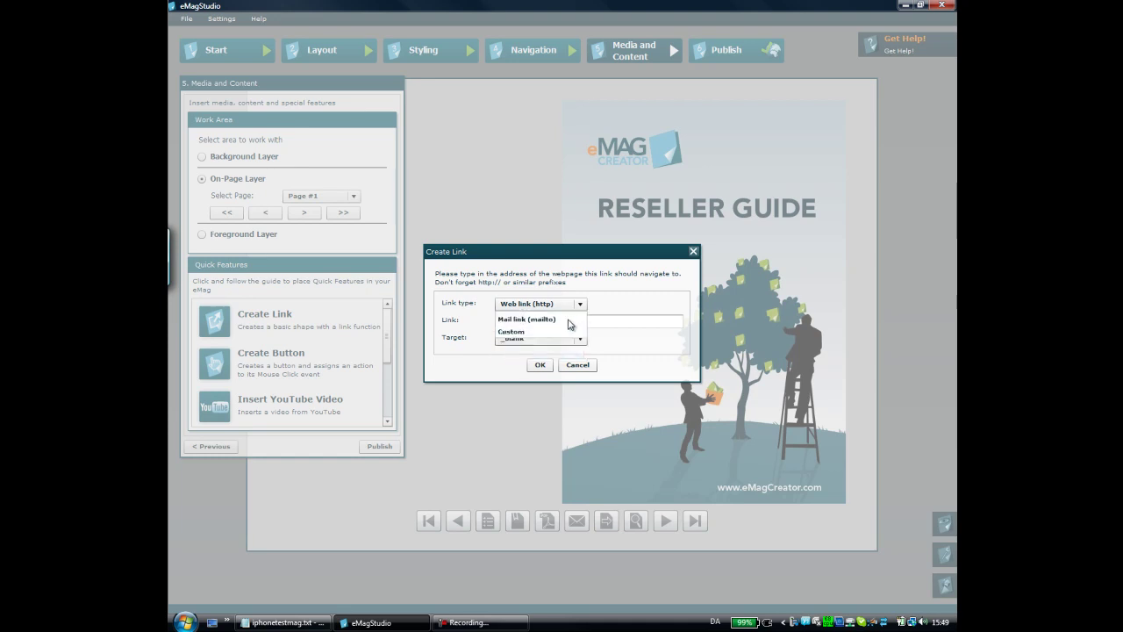
pyautogui.click(553, 323)
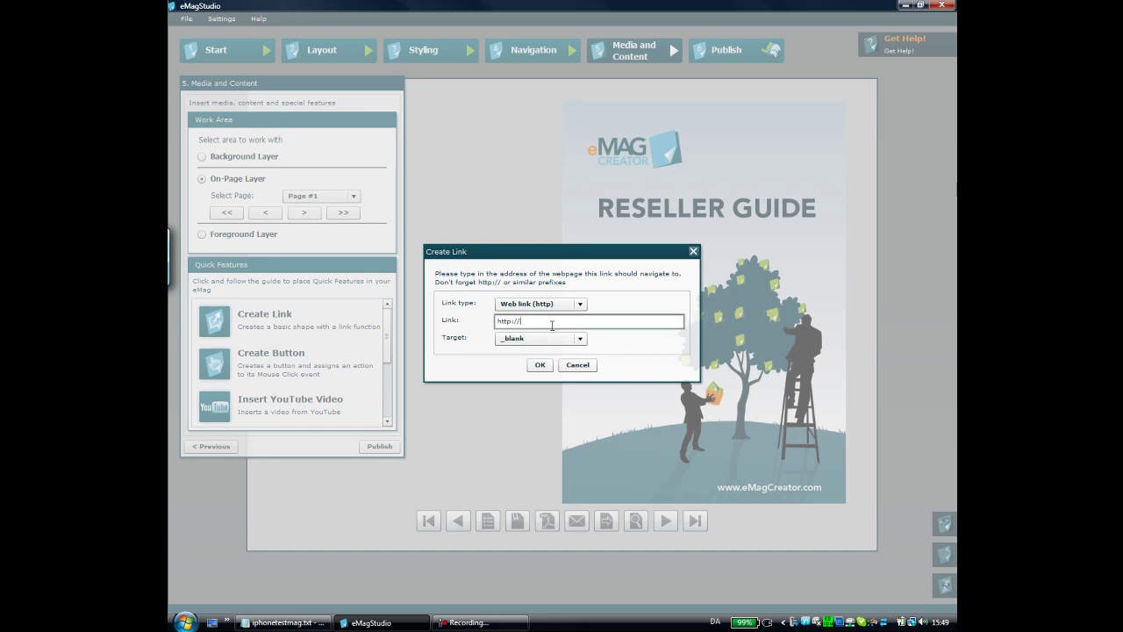
pyautogui.write('emagcreator.com')
# Step: Place the emagcreator.com link over the cover's eMAG Creator logo, widened to fit it
pyautogui.click(539, 364)
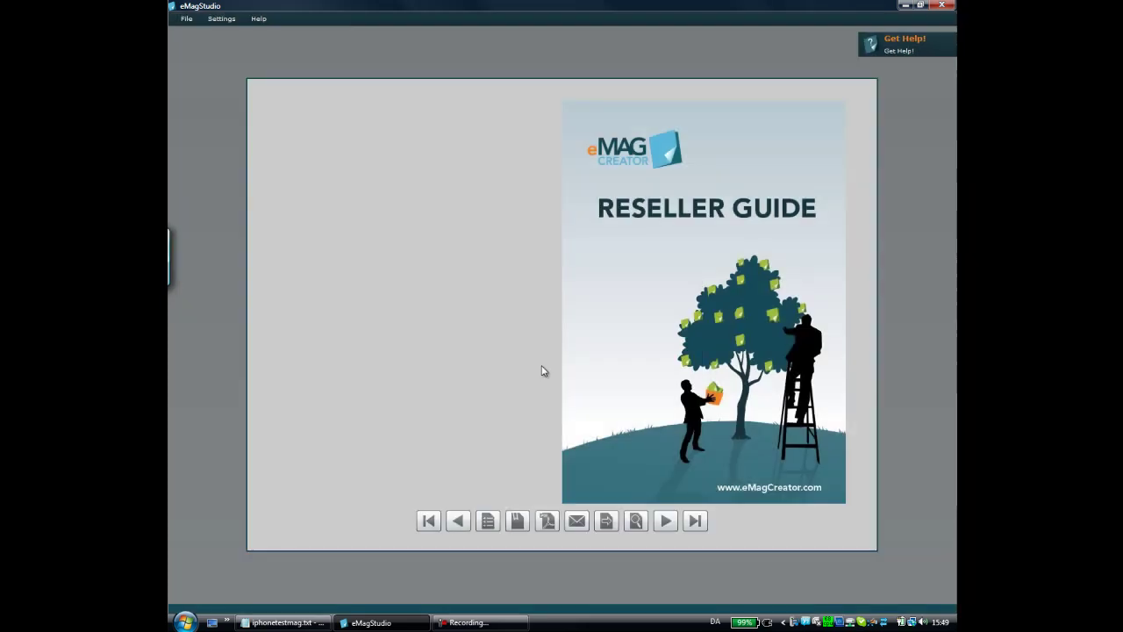
pyautogui.click(581, 129)
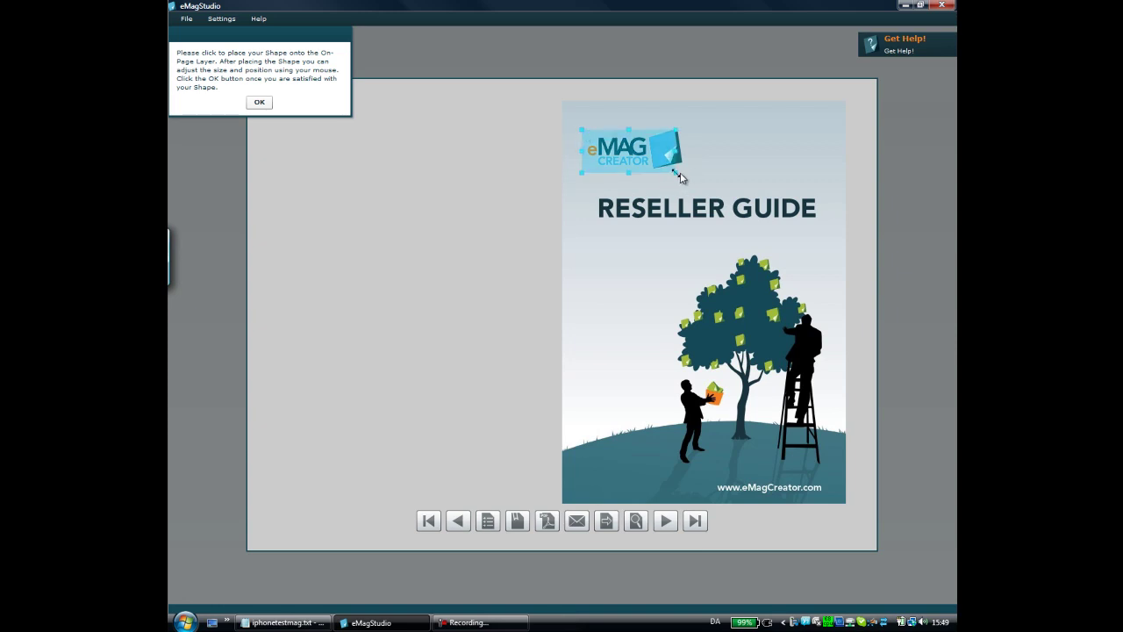
pyautogui.moveTo(681, 178); pyautogui.dragTo(691, 175)
pyautogui.click(260, 103)
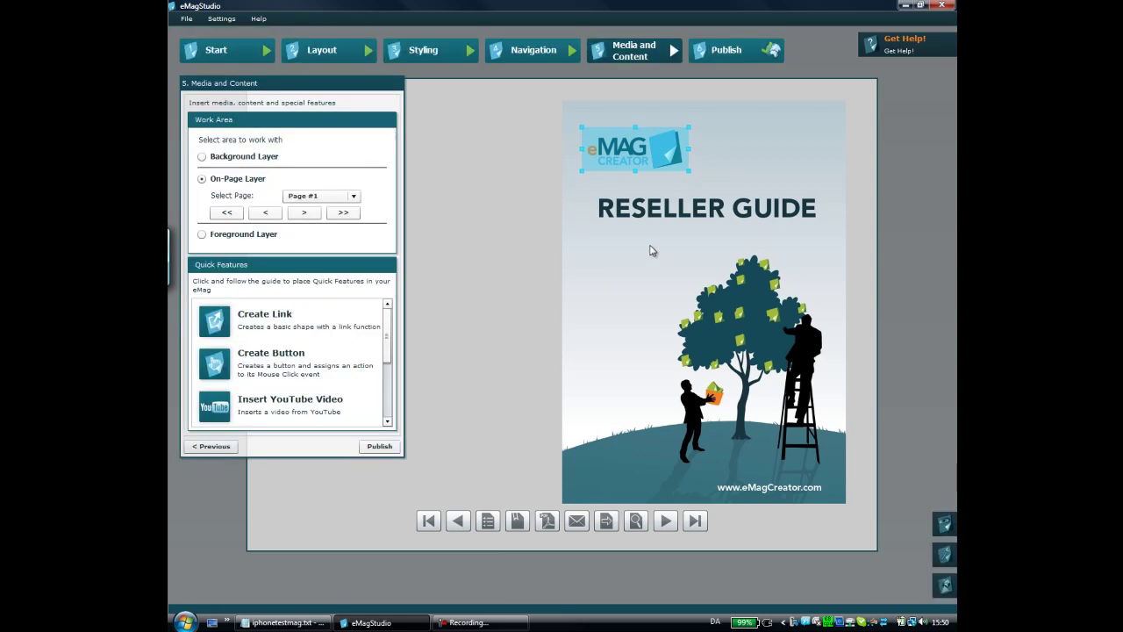
pyautogui.click(750, 173)
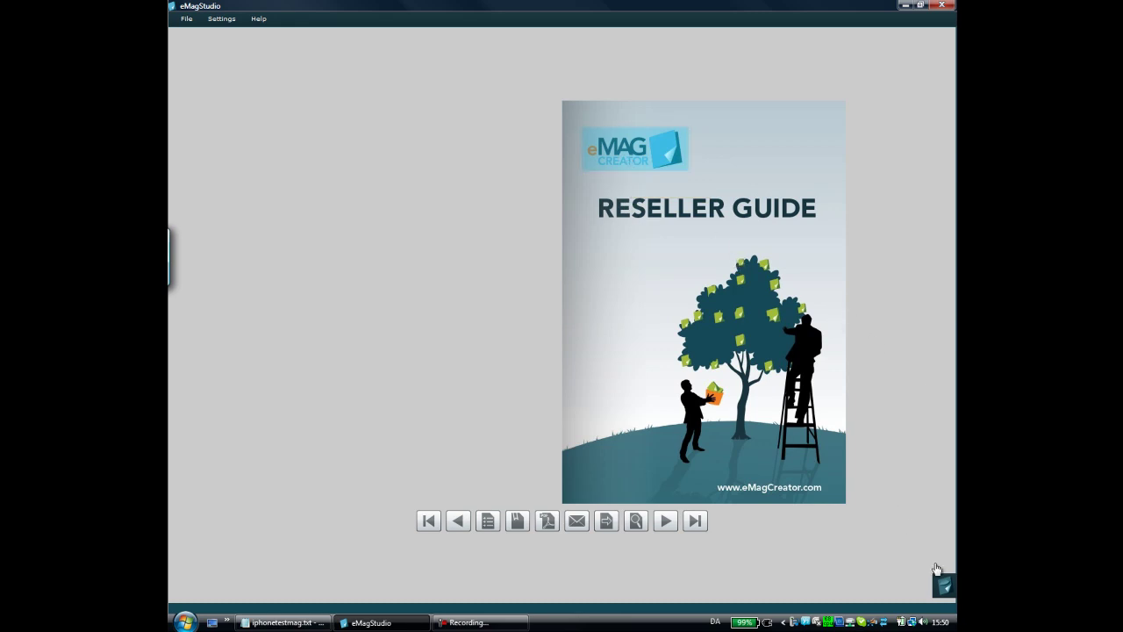
pyautogui.press('Escape')
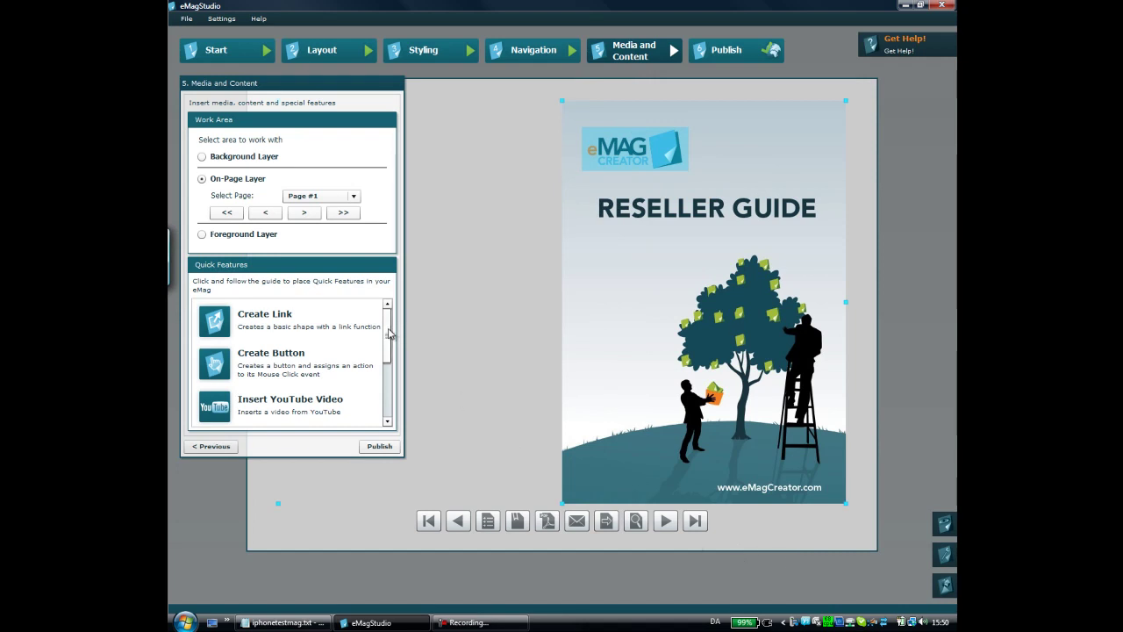
pyautogui.moveTo(390, 333); pyautogui.dragTo(391, 355)
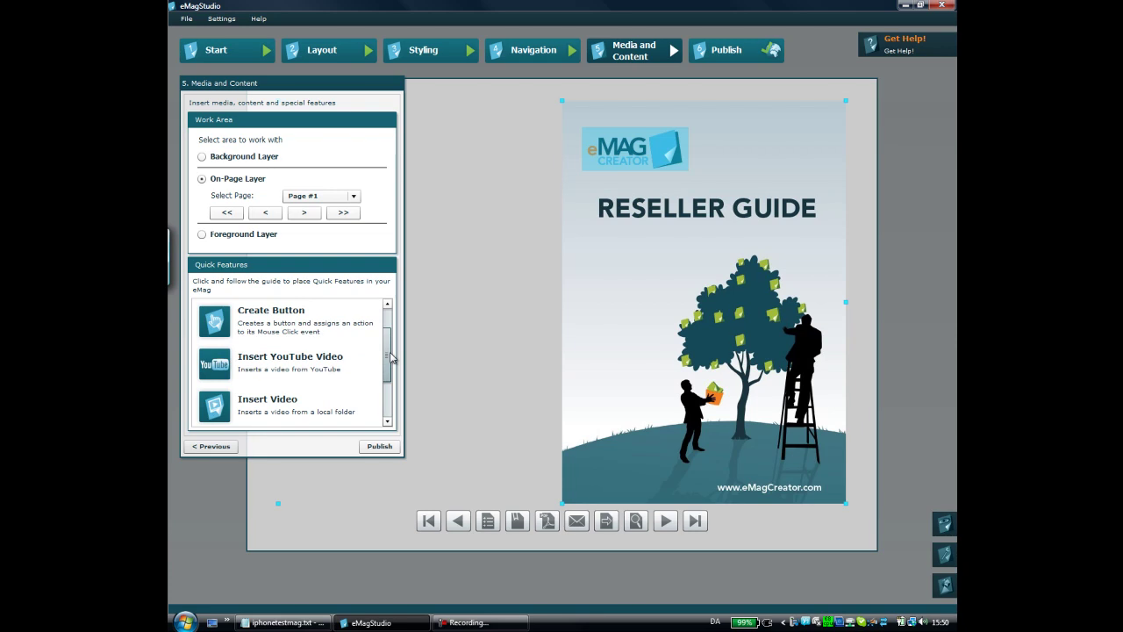